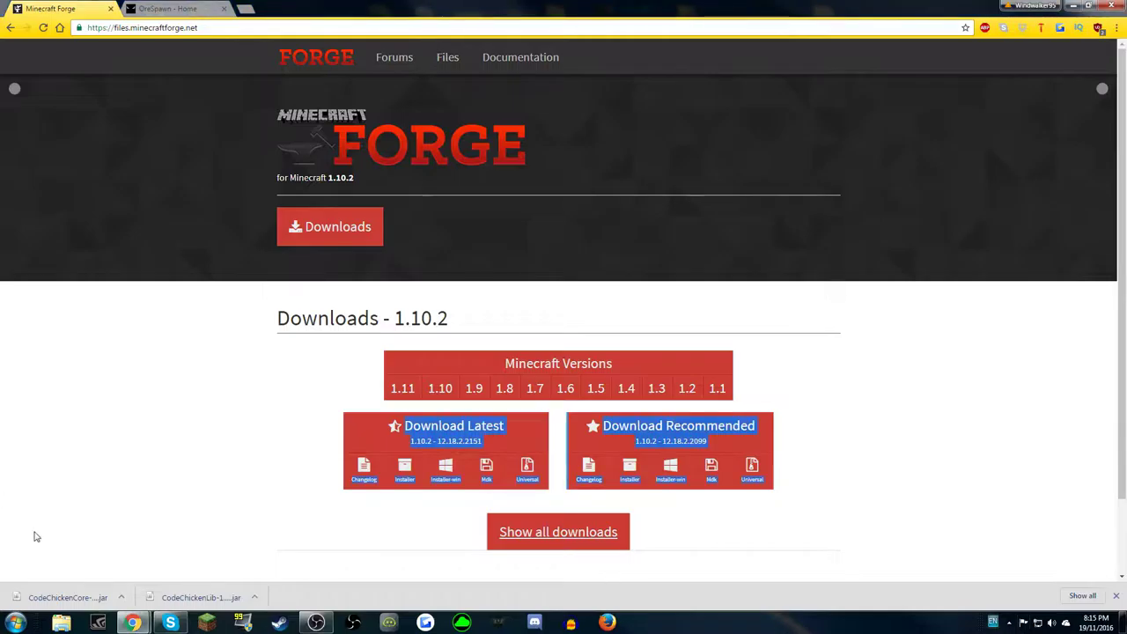
Dismiss the finished downloads list and open the Minecraft 1.7 download page on the OreSpawn site.
click(1116, 595)
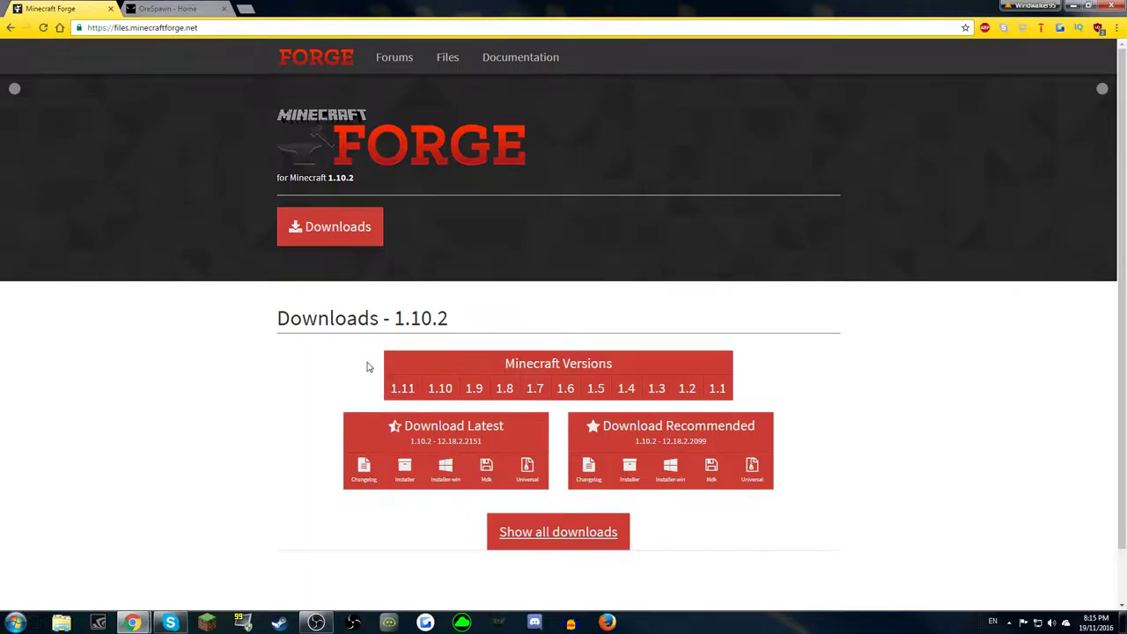
click(150, 8)
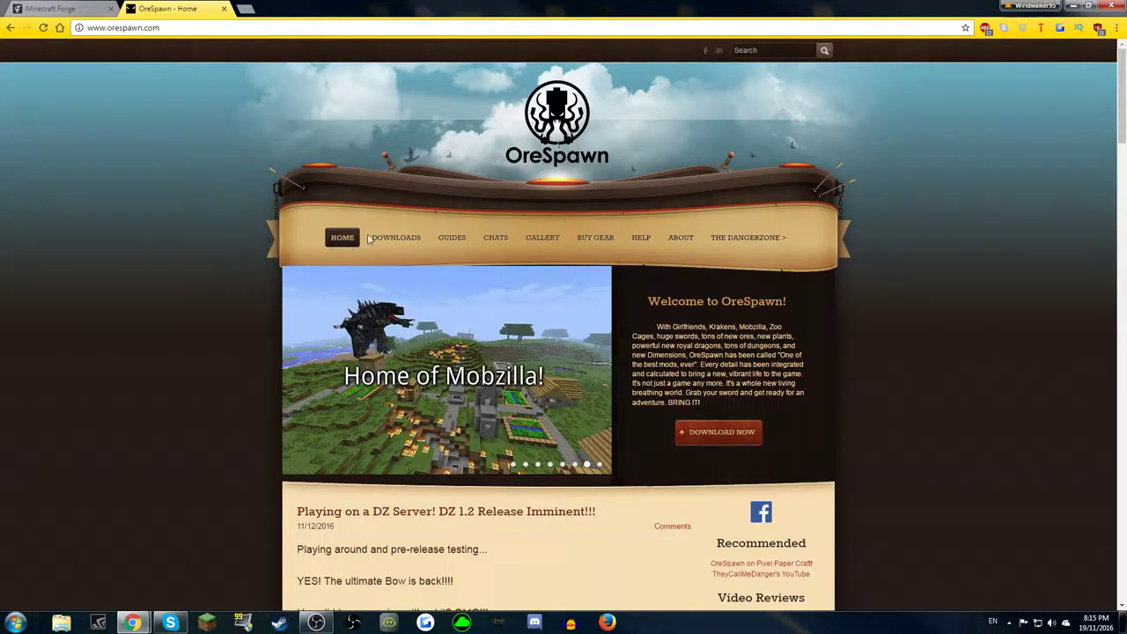
mouse_move(374, 243)
click(412, 280)
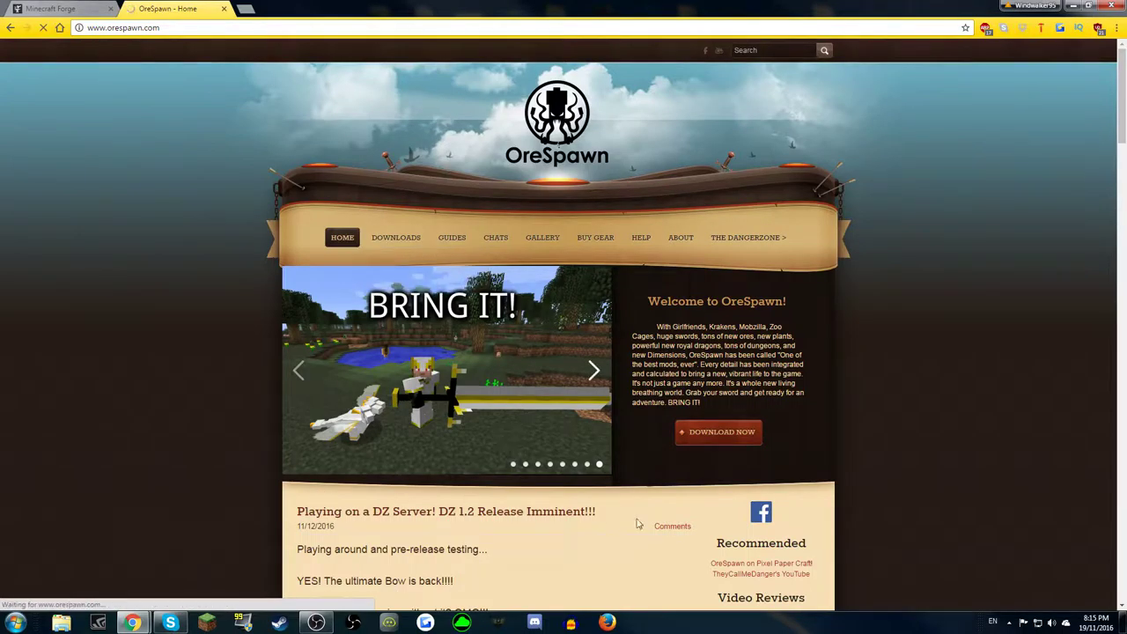
Request the recommended Forge Windows installer for Minecraft 1.7.10 and skip its advertisement page.
click(50, 8)
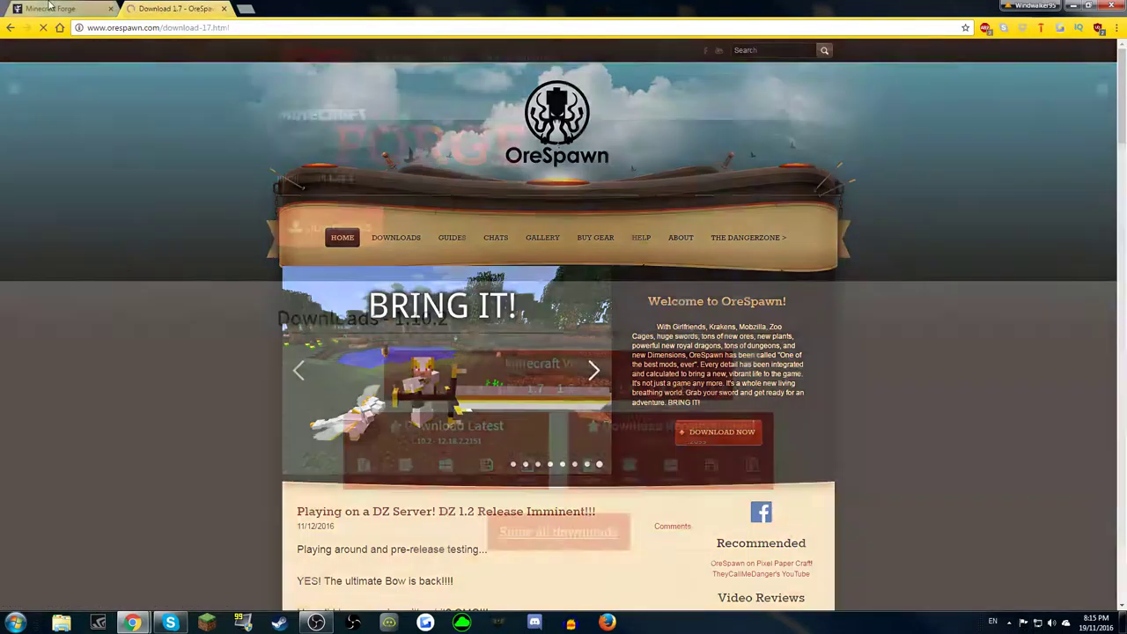
mouse_move(536, 388)
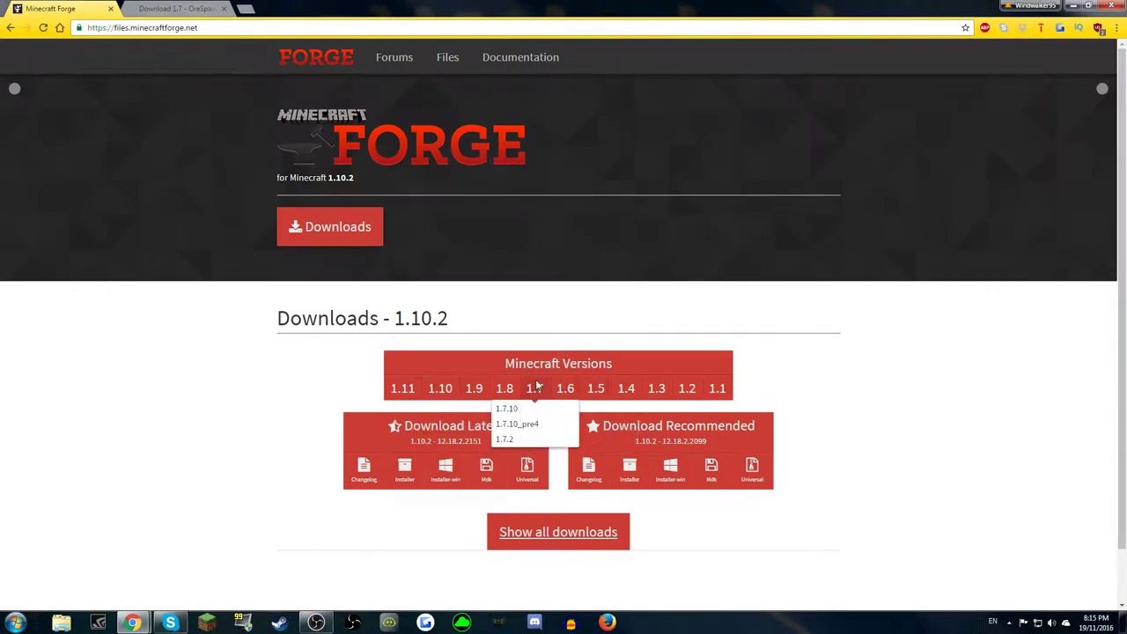
click(516, 410)
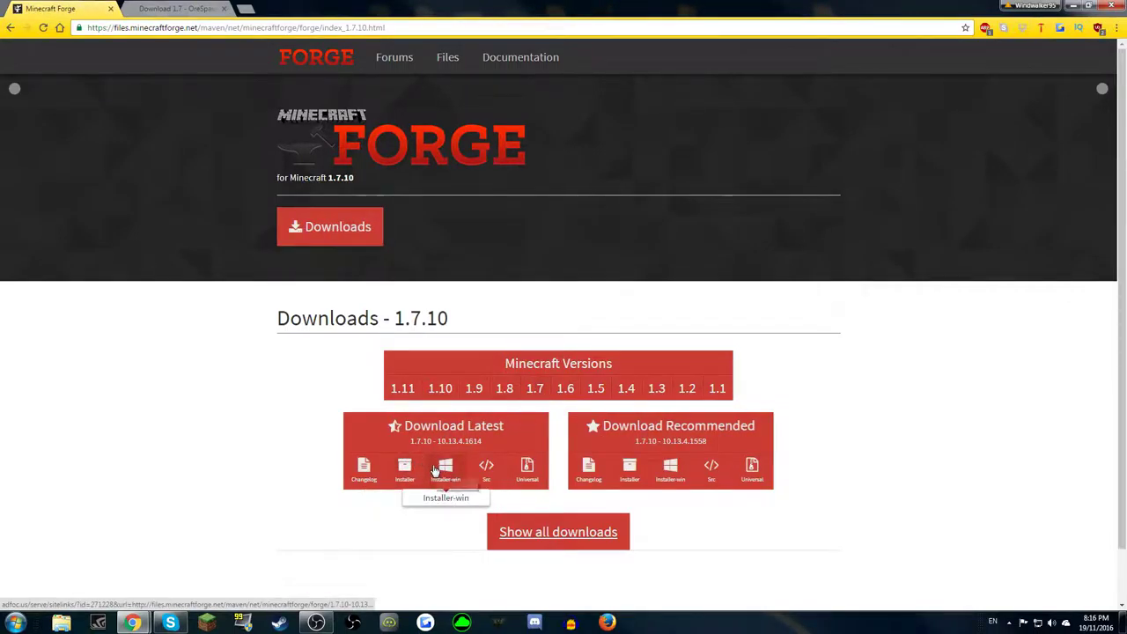
click(670, 469)
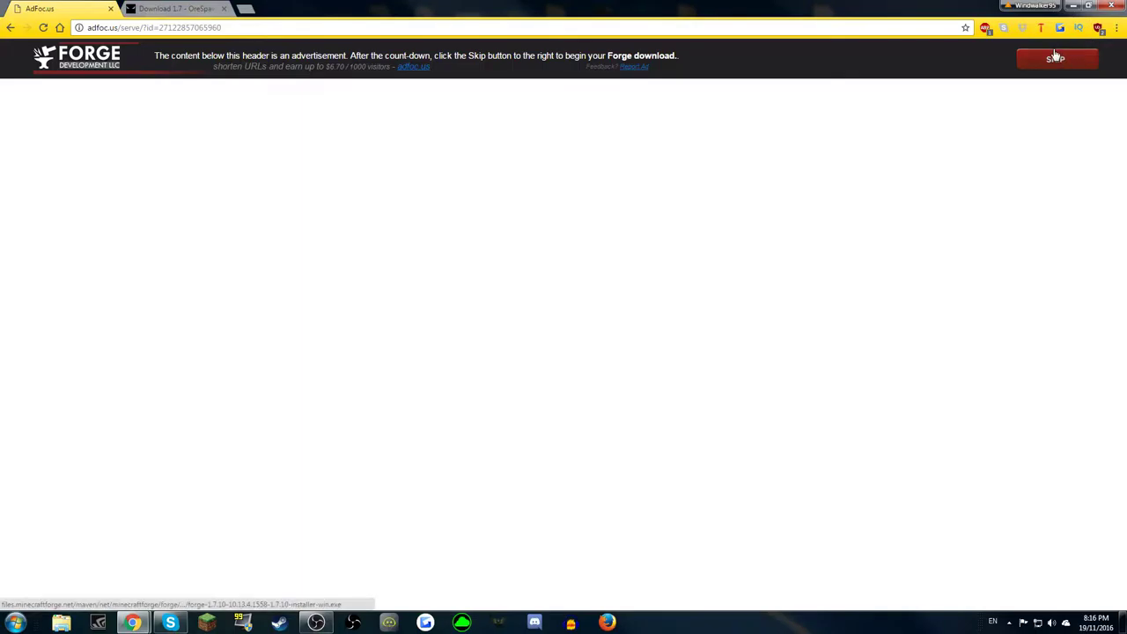
key(ctrl+Tab)
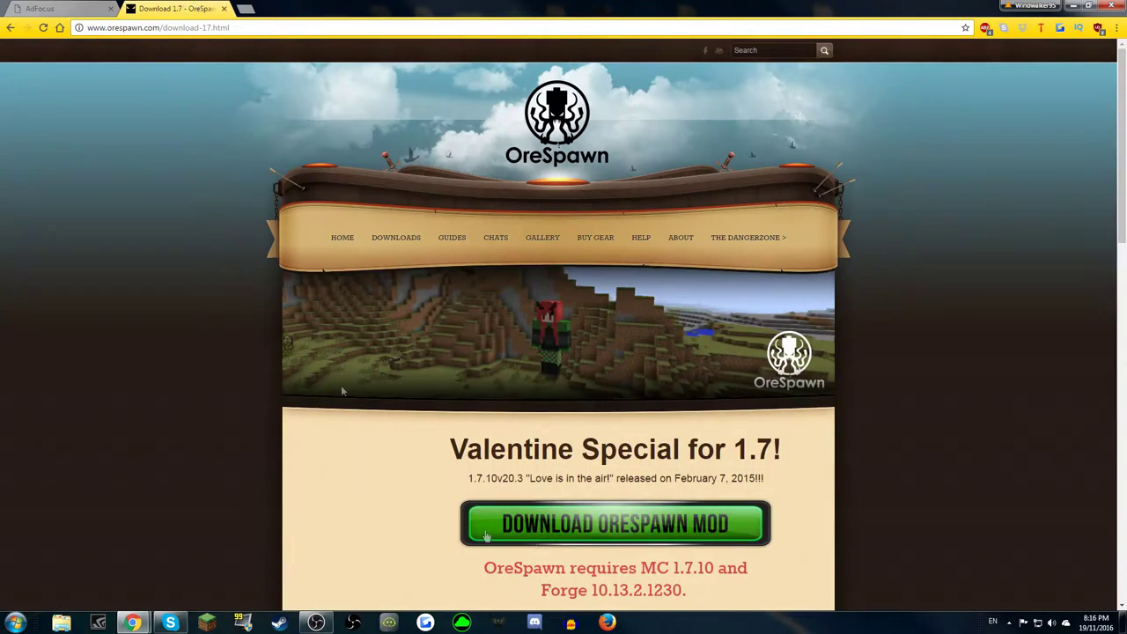
key(ctrl+Tab)
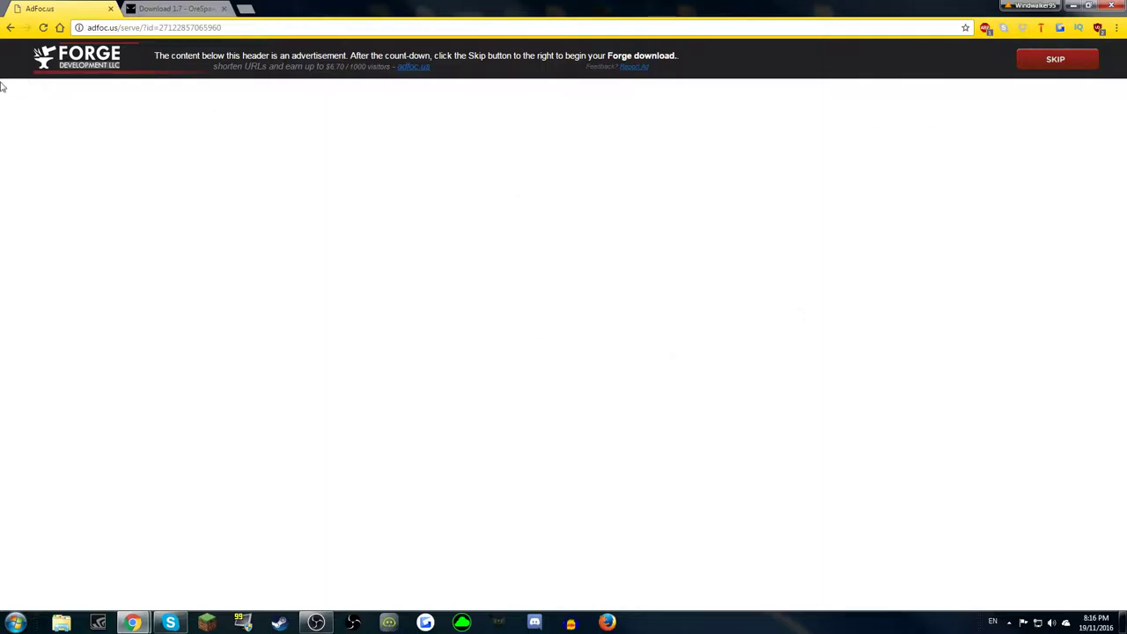
click(1054, 59)
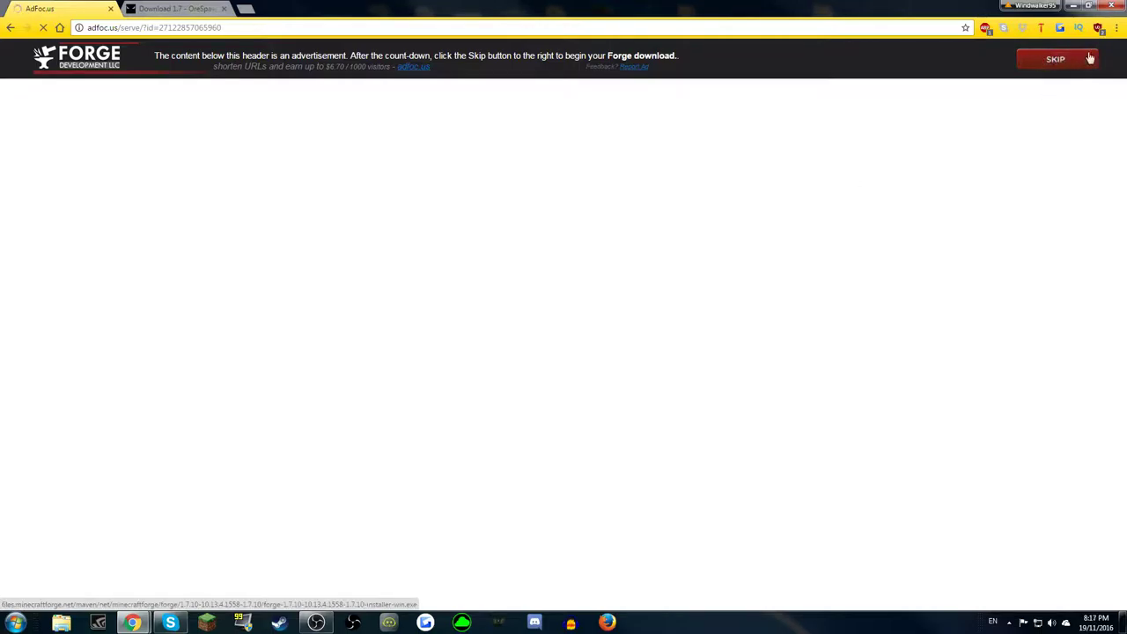
Download the OreSpawn 1.7.10 mod zip from the Valentine Special page through its ad link.
click(176, 9)
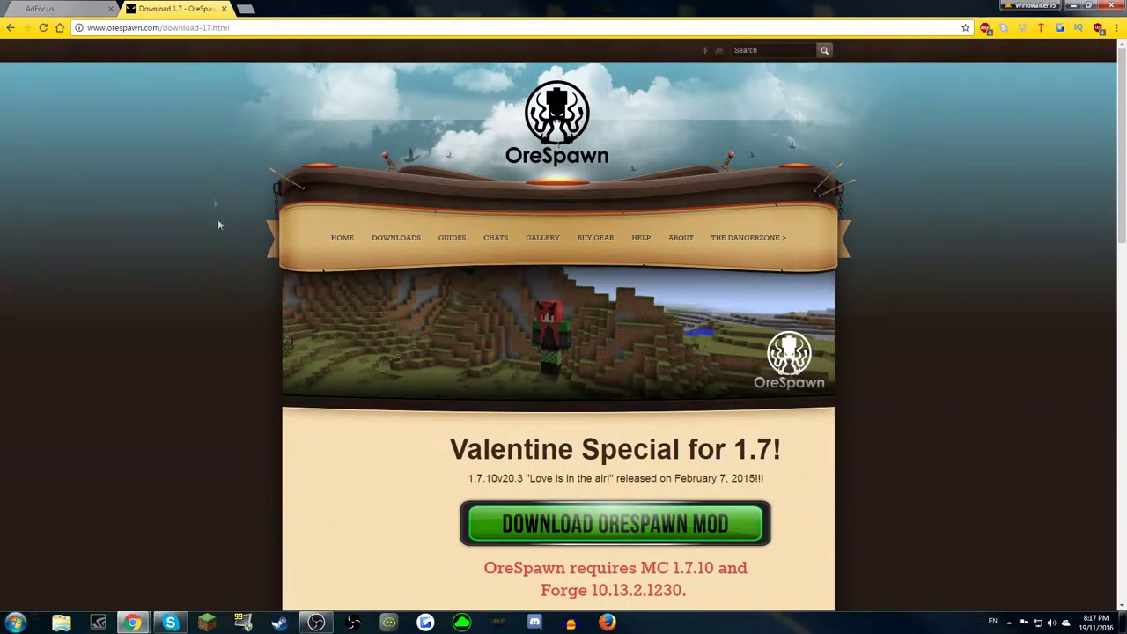
scroll(246, 106, down, 1)
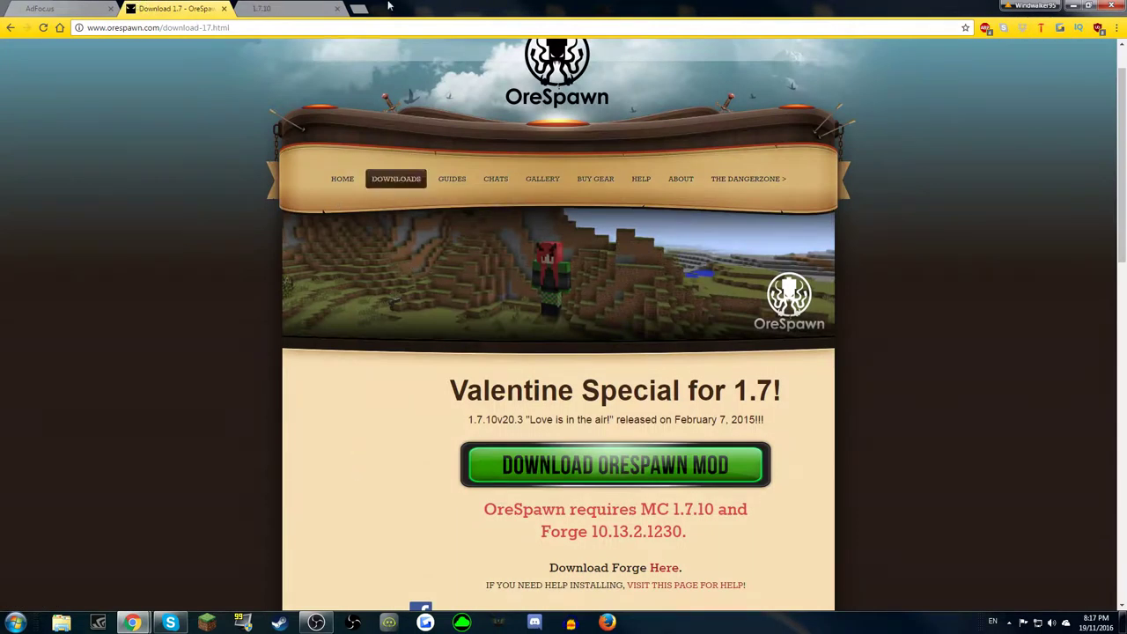
click(325, 7)
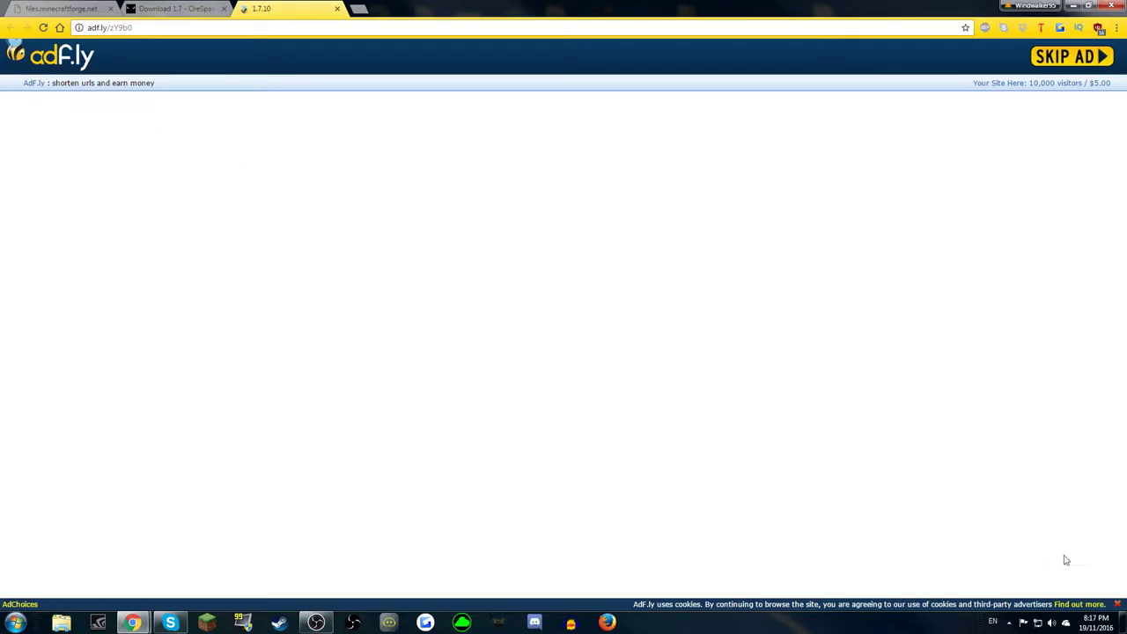
click(1119, 610)
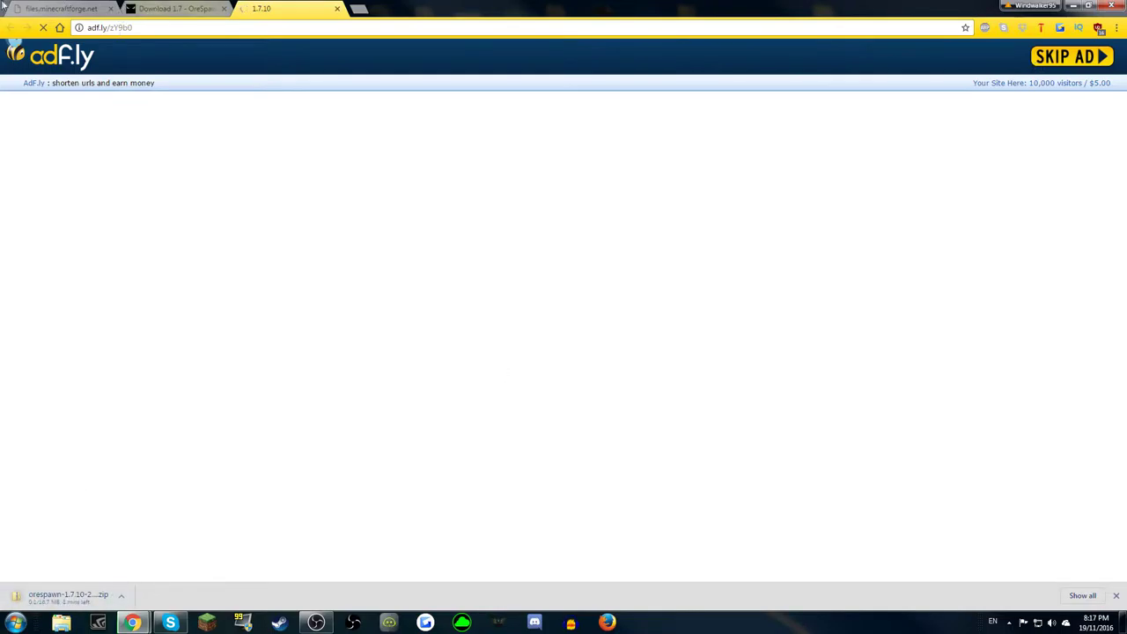
Return the timed-out Forge installer page to its advertisement page and close the ad link and OreSpawn tabs.
click(35, 8)
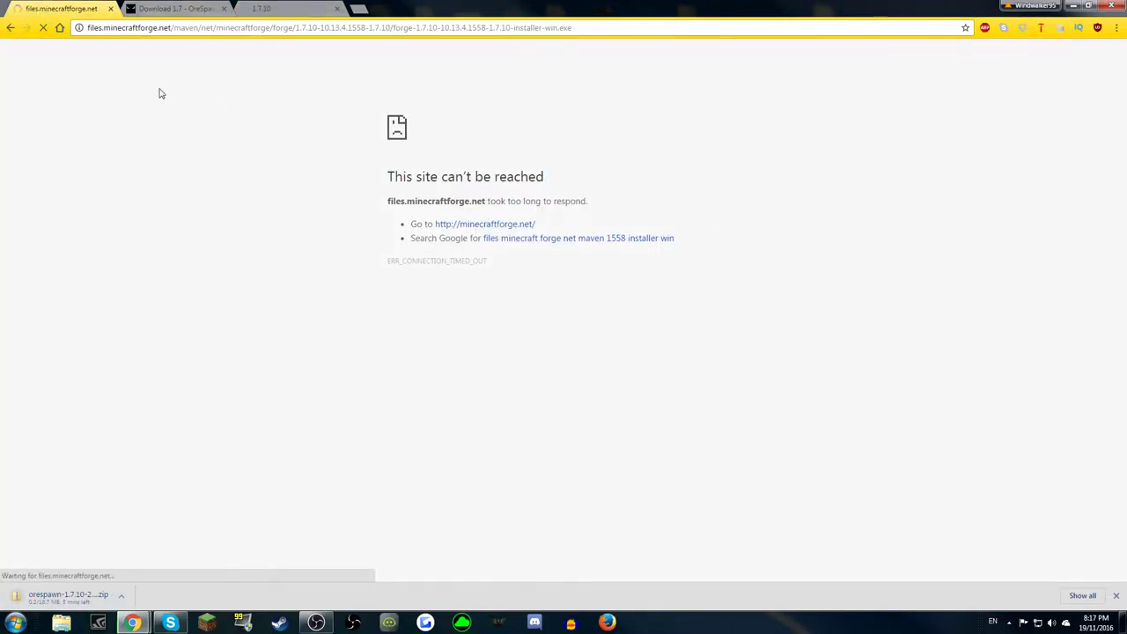
click(9, 27)
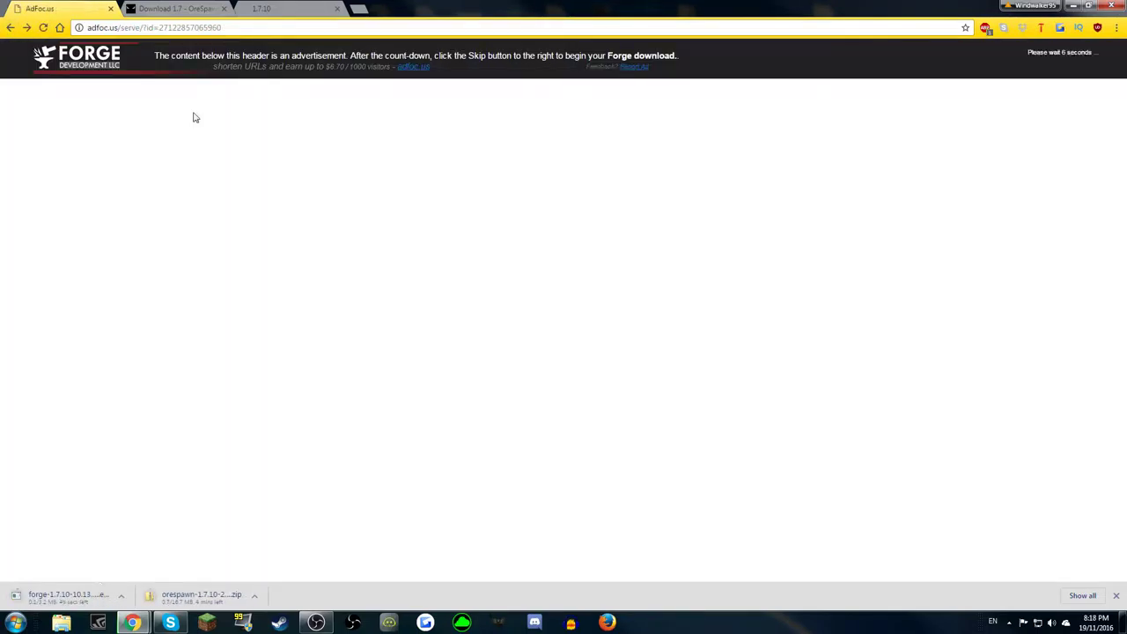
click(337, 8)
click(224, 9)
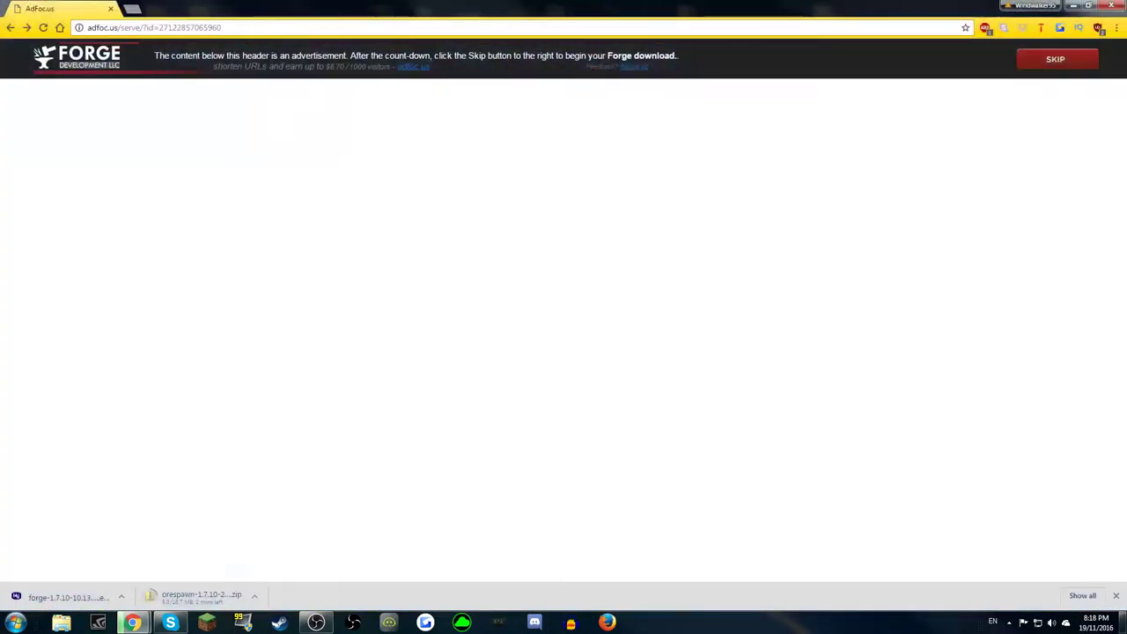
click(1124, 625)
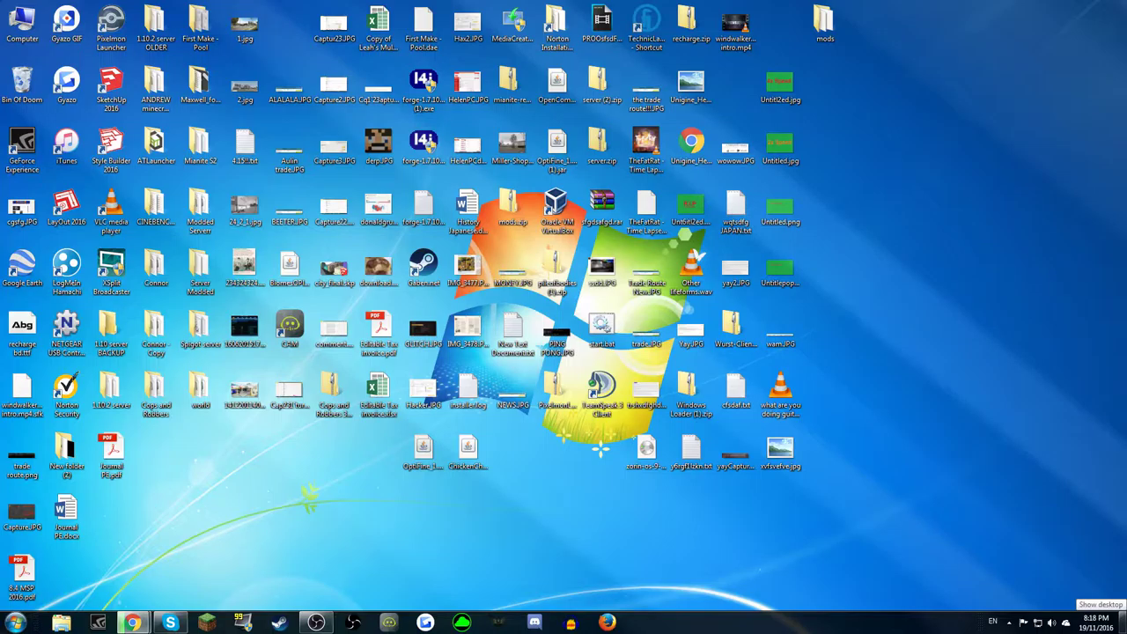
click(1124, 626)
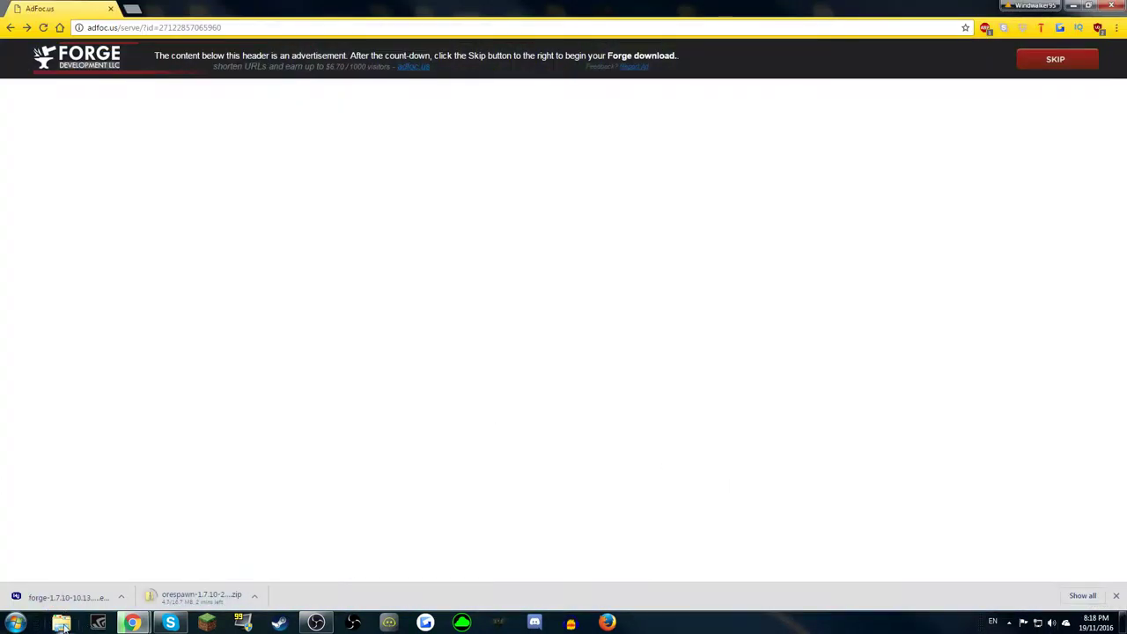
Find the Roaming folder with %appdata% and open the .minecraft folder inside it.
click(14, 623)
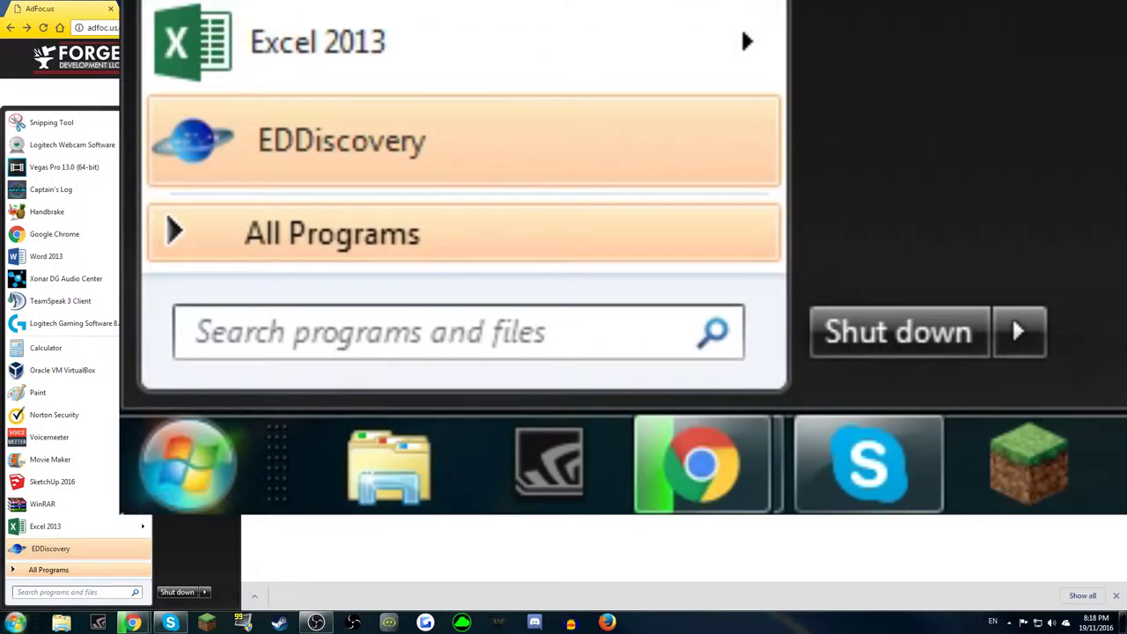
text(%app)
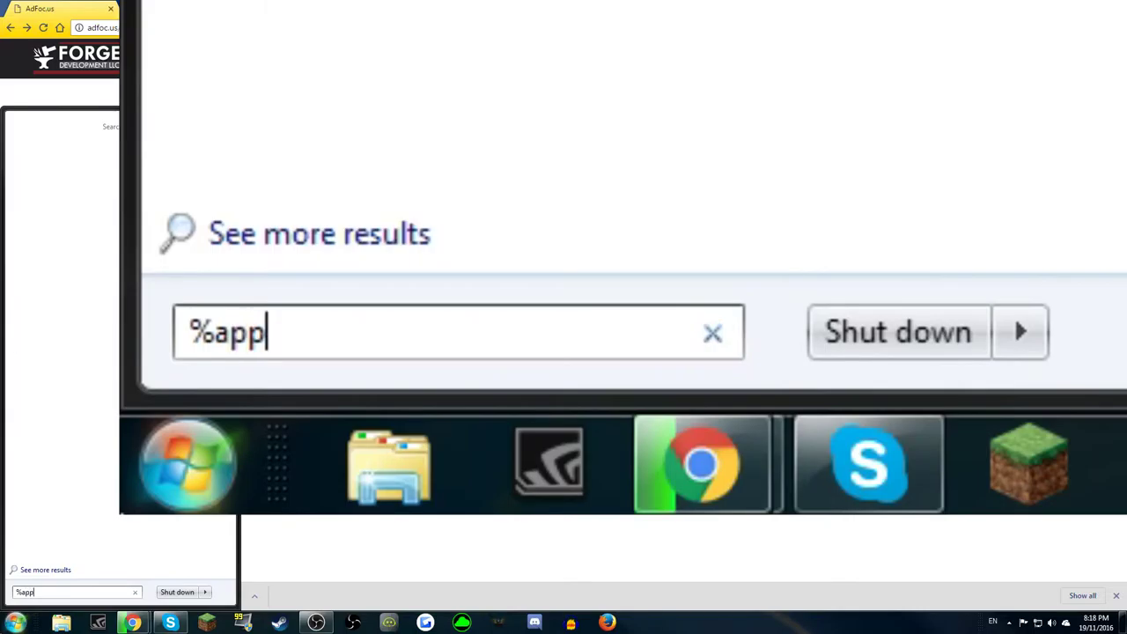
text(data%)
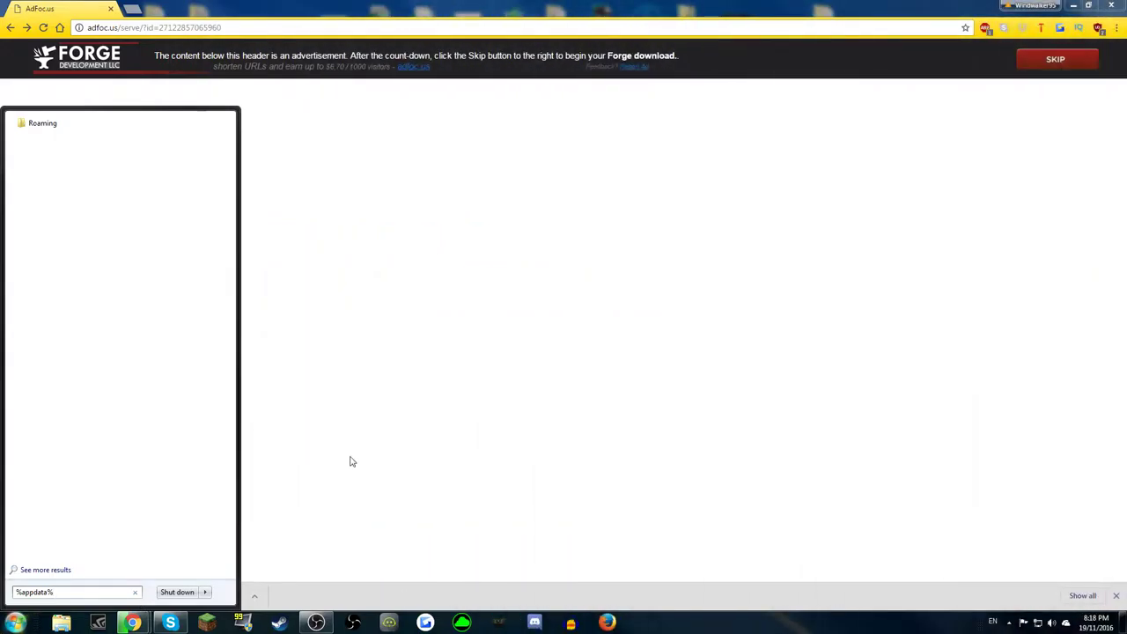
click(40, 129)
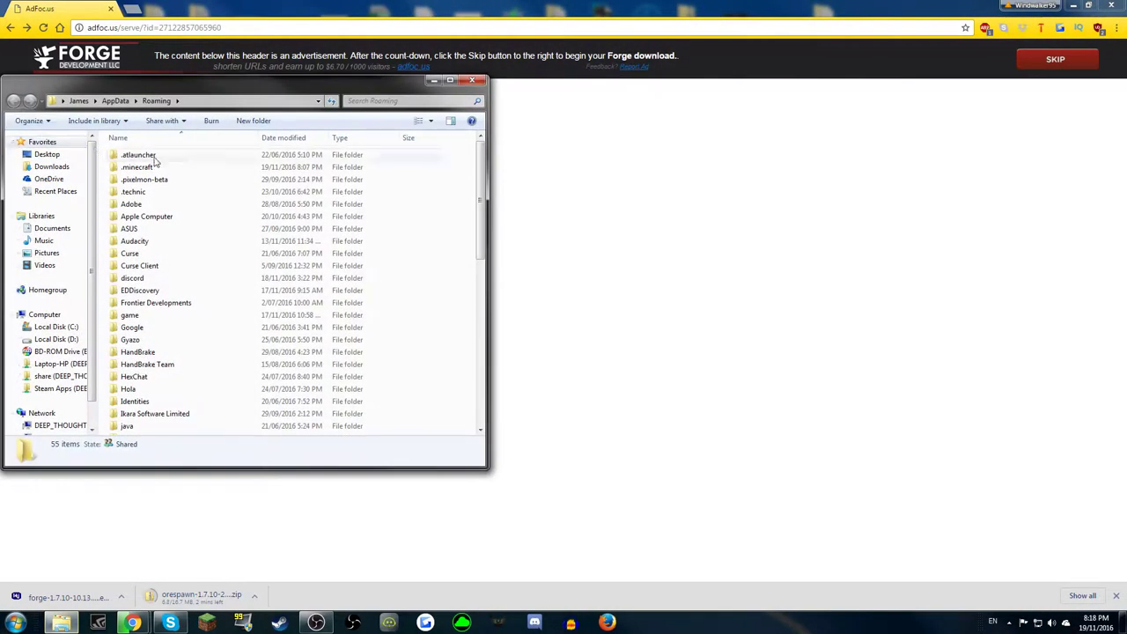
double_click(221, 167)
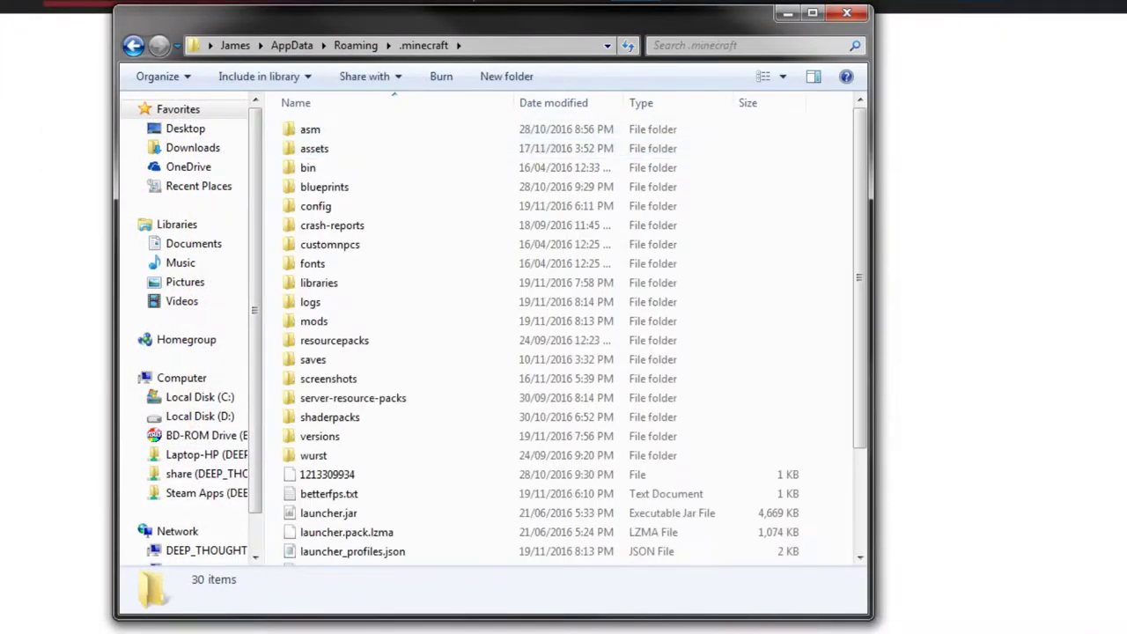
key(BackSpace)
scroll(414, 335, down, 10)
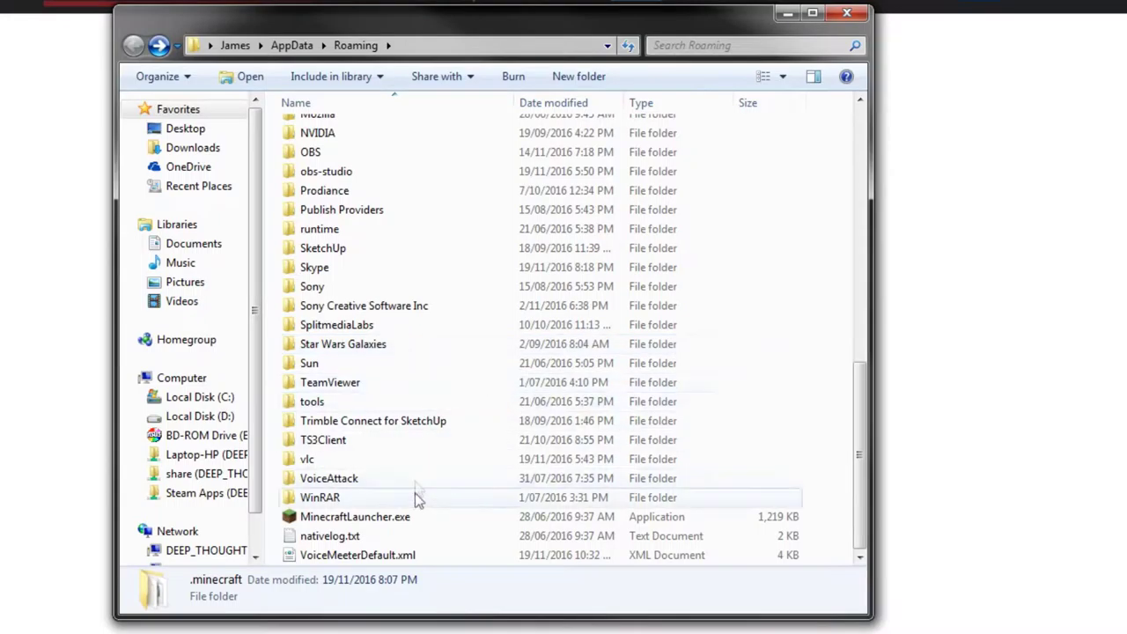
scroll(411, 496, up, 10)
double_click(328, 152)
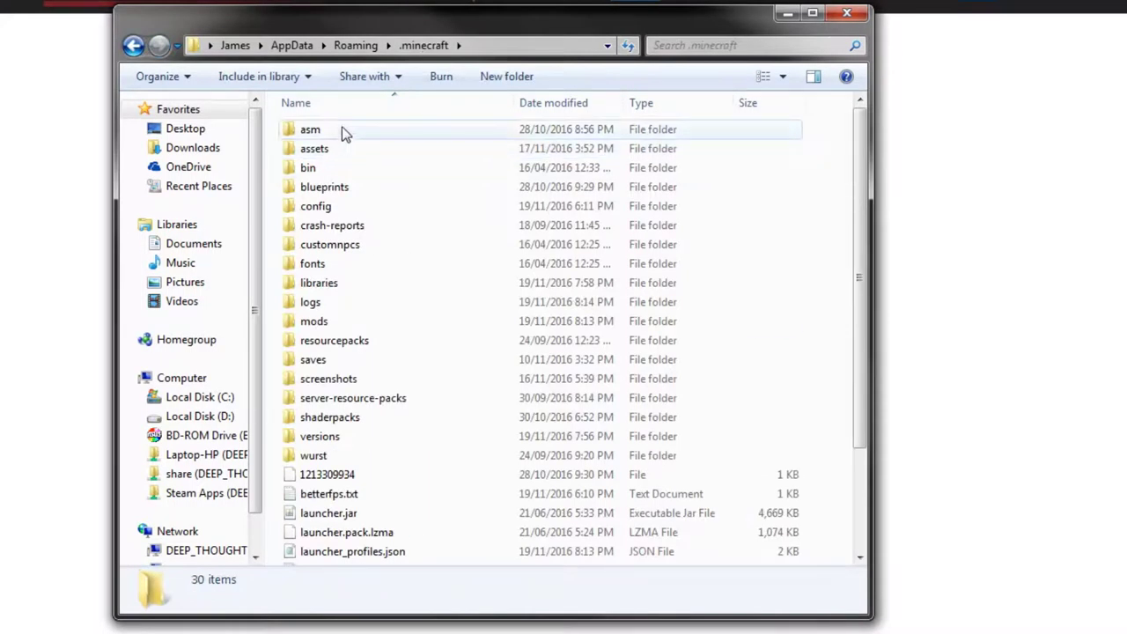
Permanently delete the existing mods folder from .minecraft.
click(330, 322)
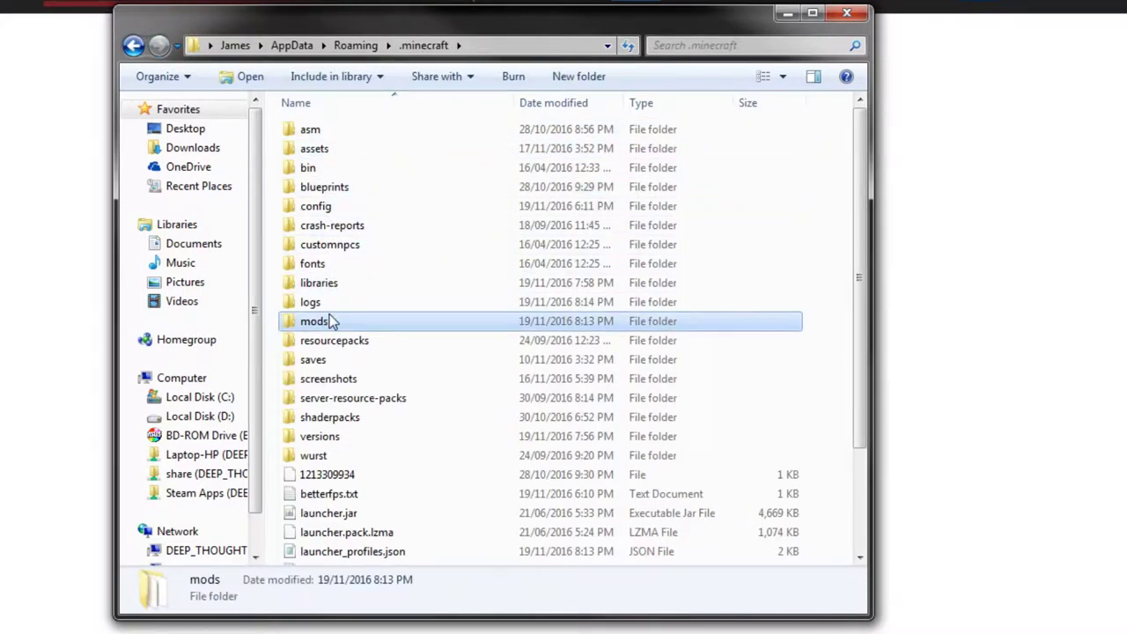
key(shift+Delete)
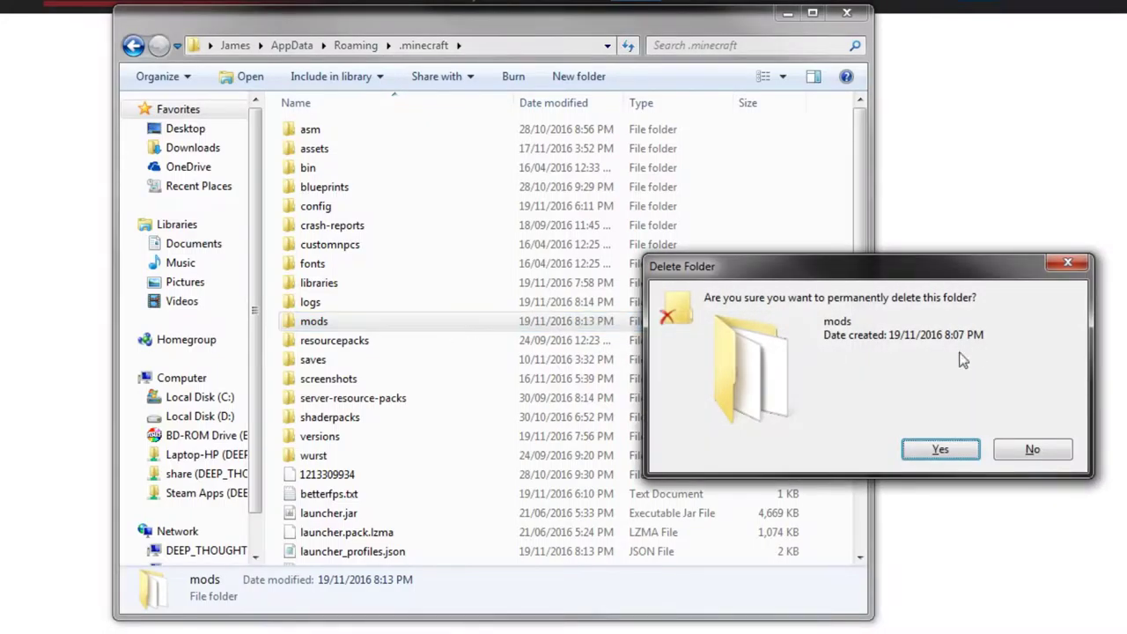
click(940, 449)
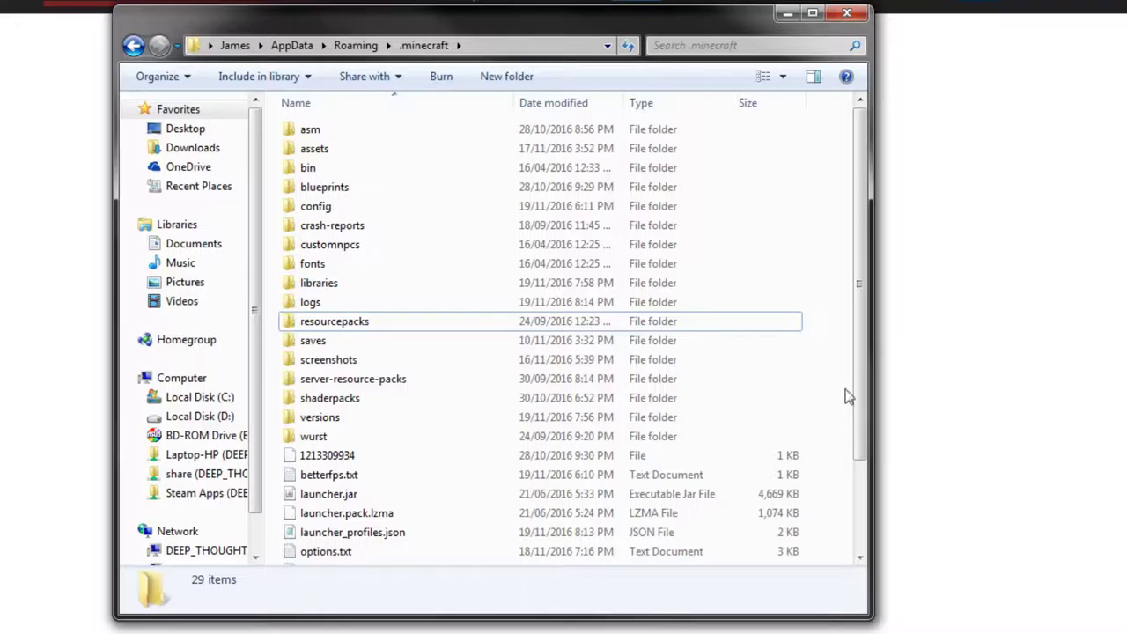
Create a new folder named mods inside .minecraft and open it.
right_click(824, 319)
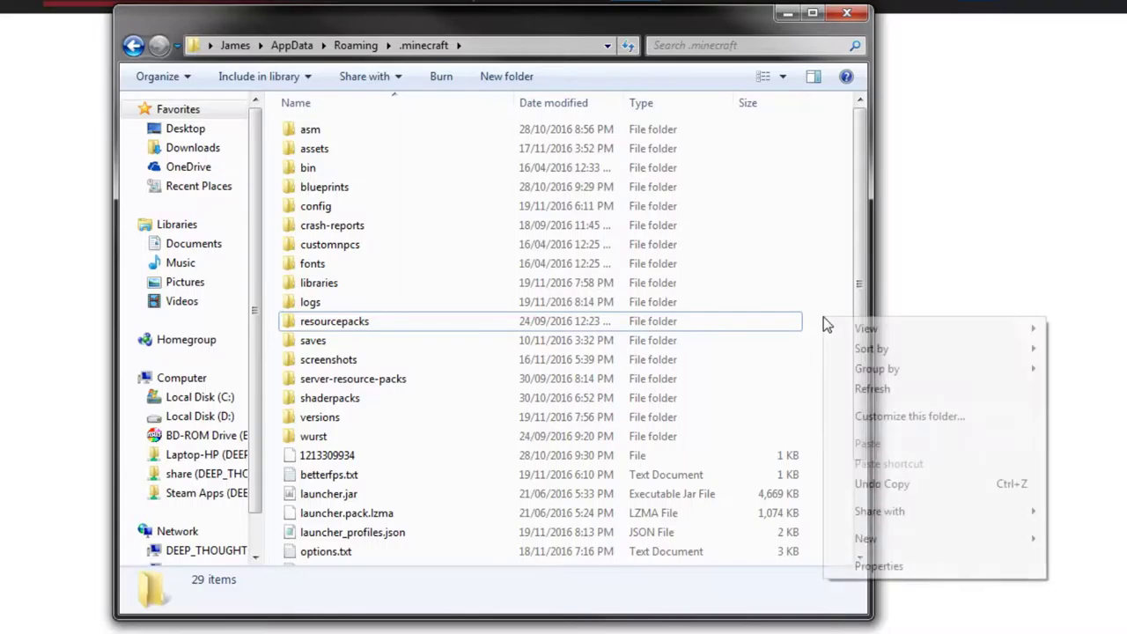
mouse_move(876, 538)
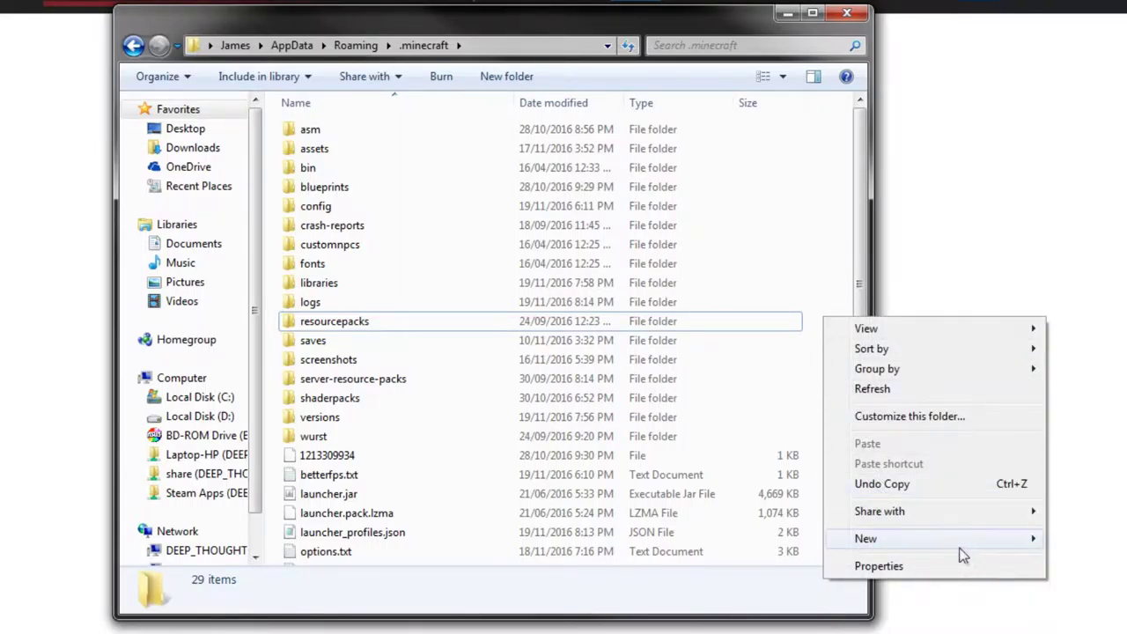
click(1112, 539)
text(mods)
key(Return)
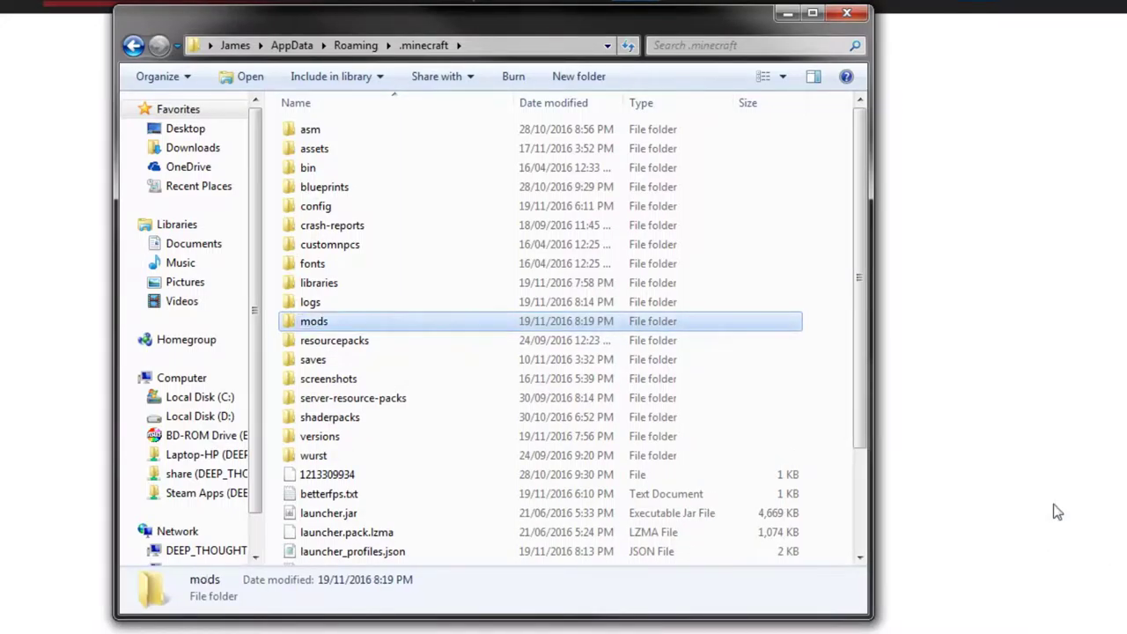
double_click(504, 326)
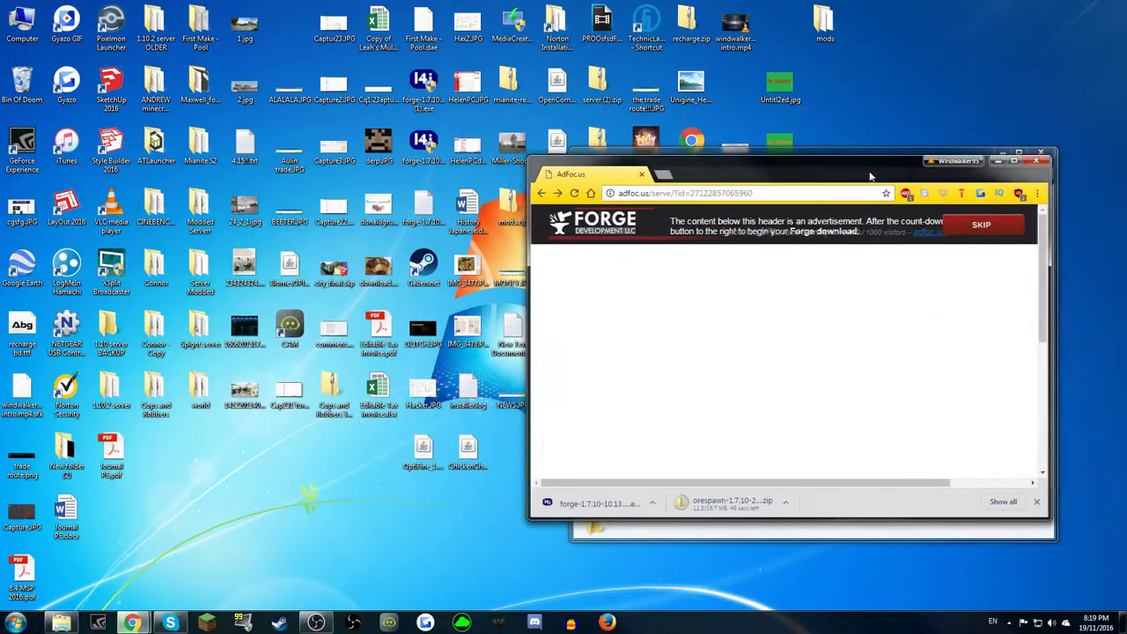
Arrange the browser window and the empty mods folder window side by side on the desktop.
key(alt+Tab)
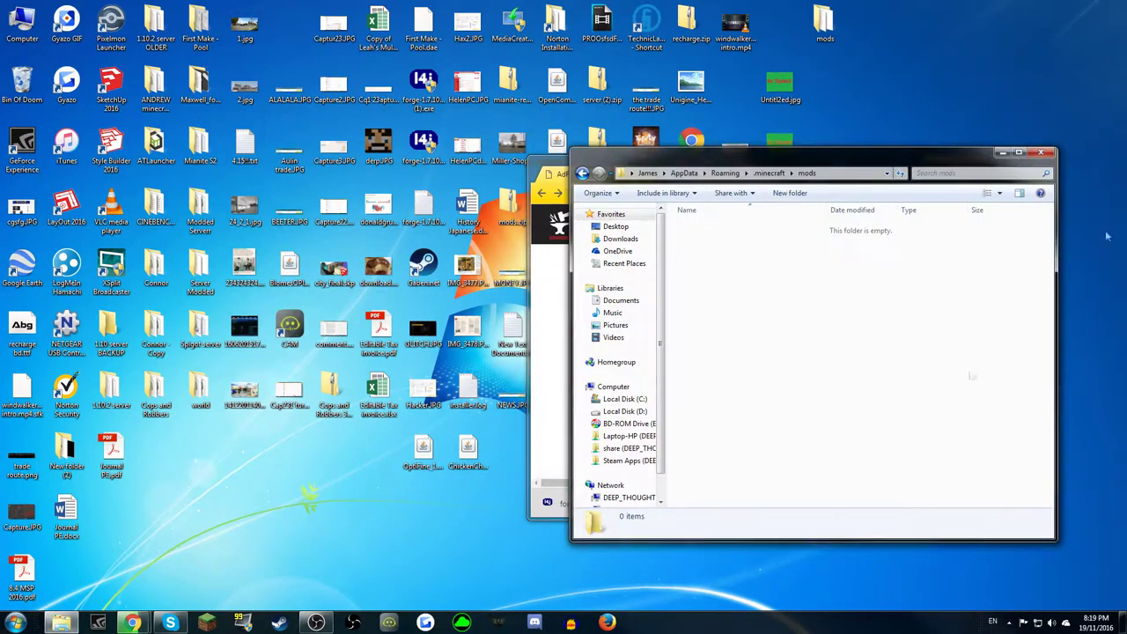
right_click(540, 165)
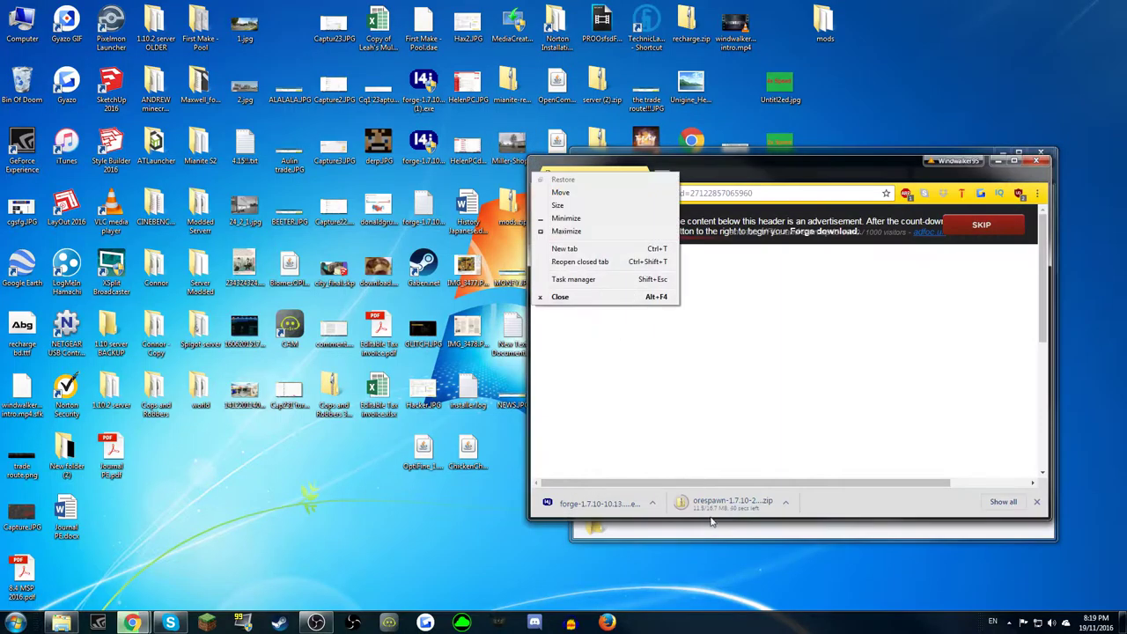
click(850, 448)
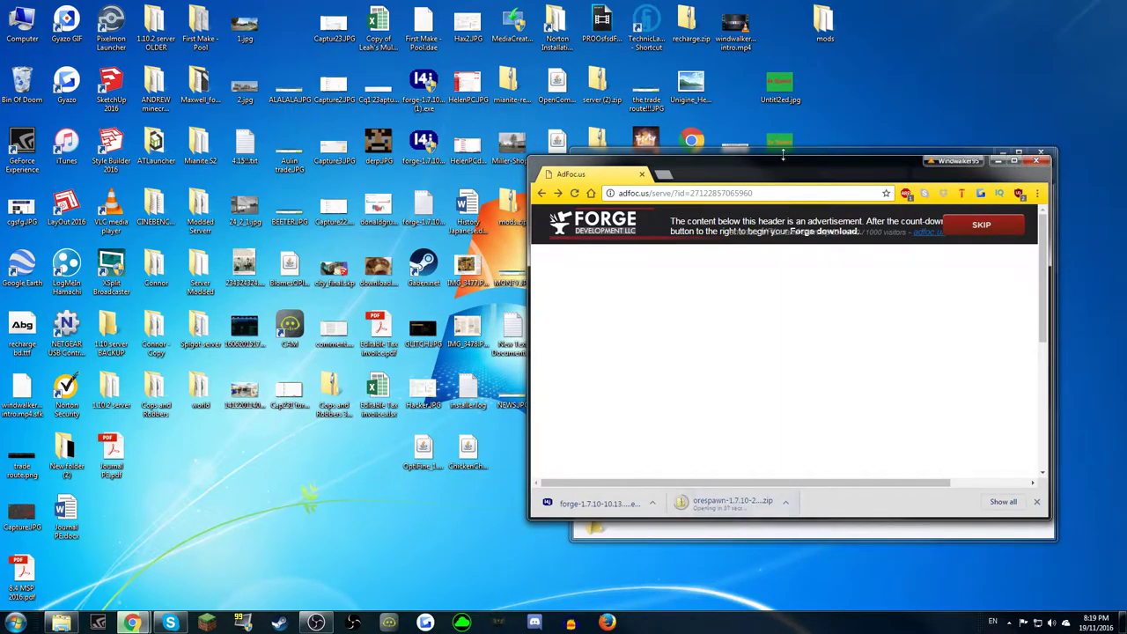
click(783, 153)
drag(560, 168, 31, 141)
drag(747, 155, 768, 137)
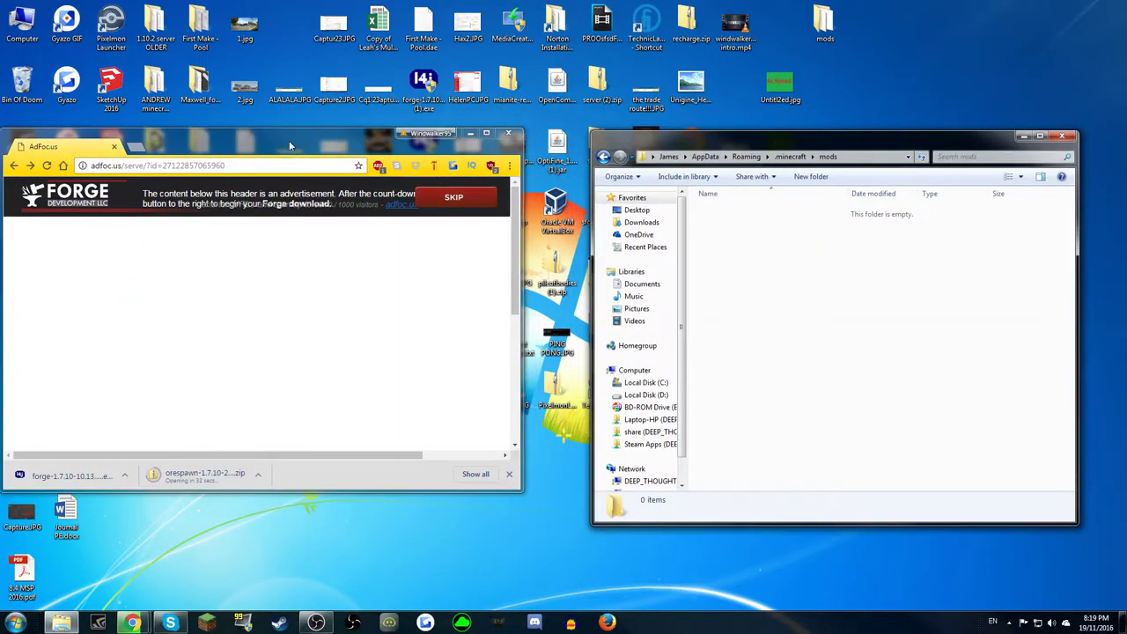
drag(291, 145, 374, 145)
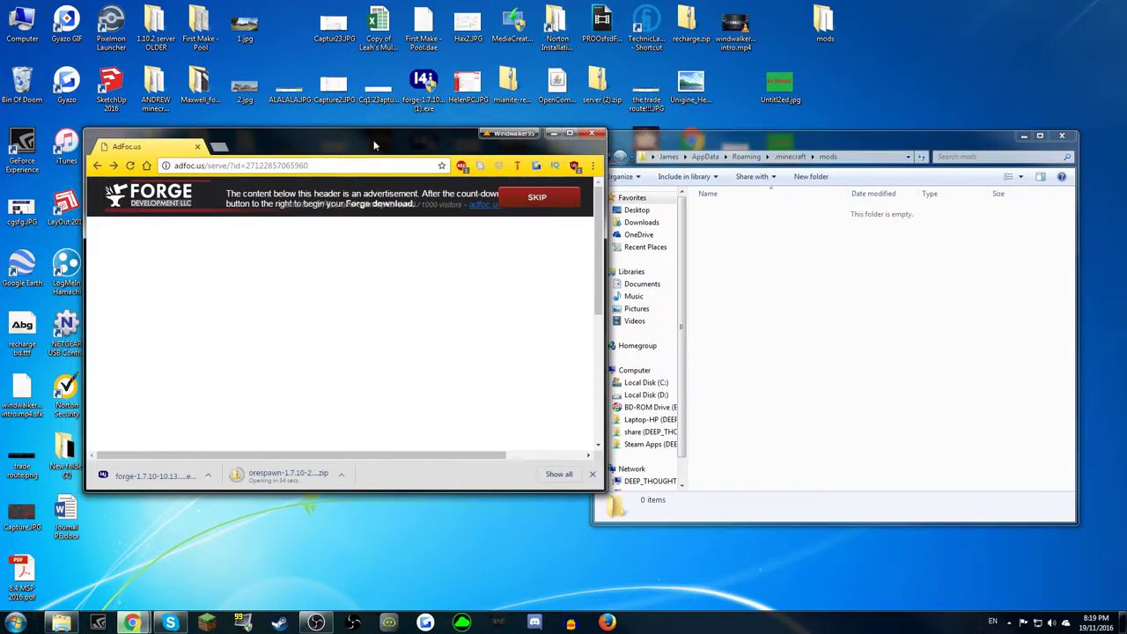
Open the Minecraft Launcher and select the profile named after the player's account.
click(148, 480)
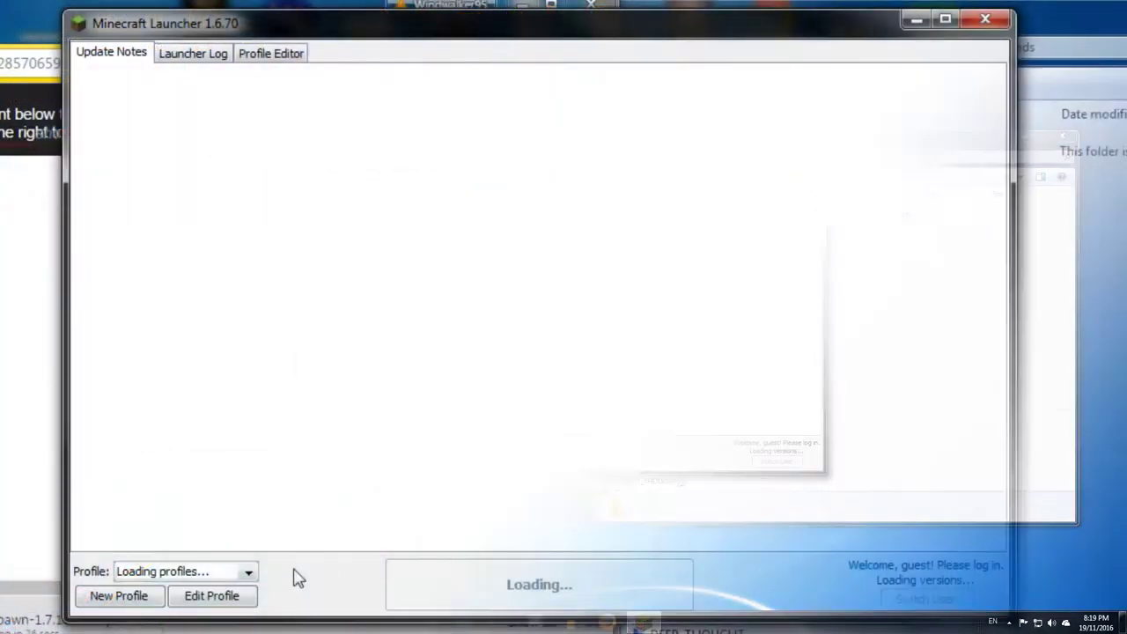
click(186, 572)
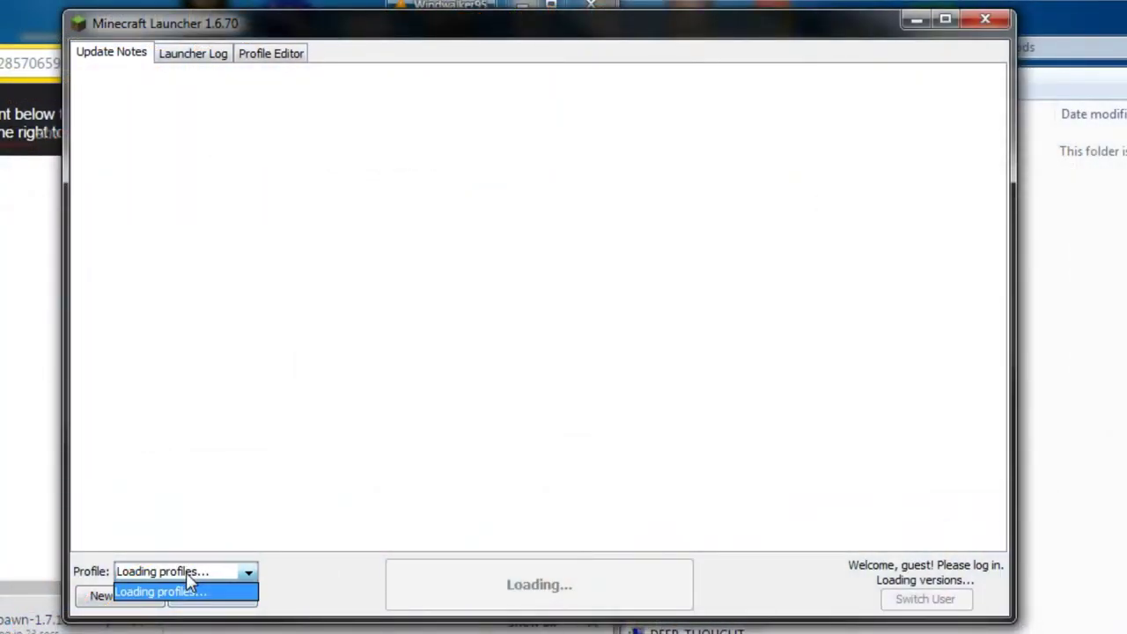
click(186, 573)
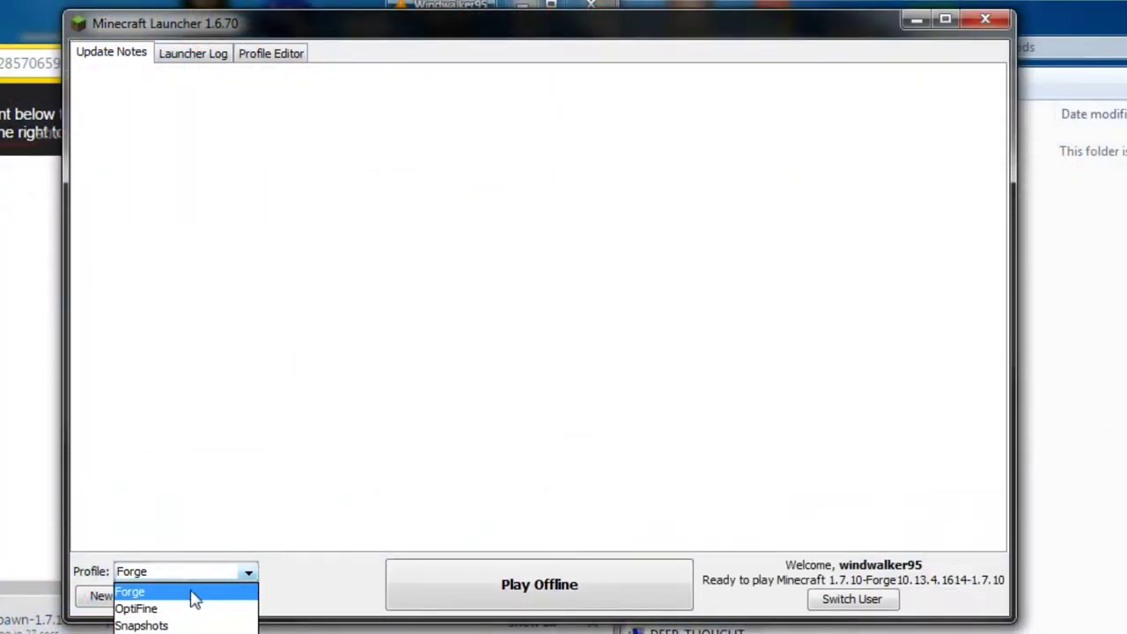
click(145, 633)
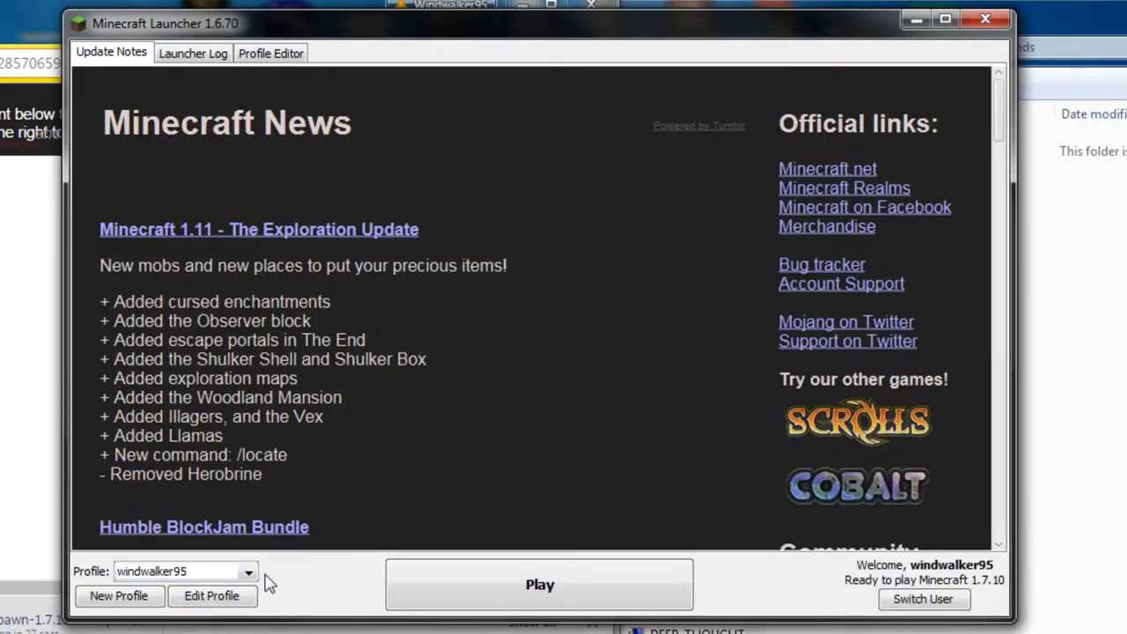
Edit the selected launcher profile to use version release 1.7.10 and save it.
click(220, 599)
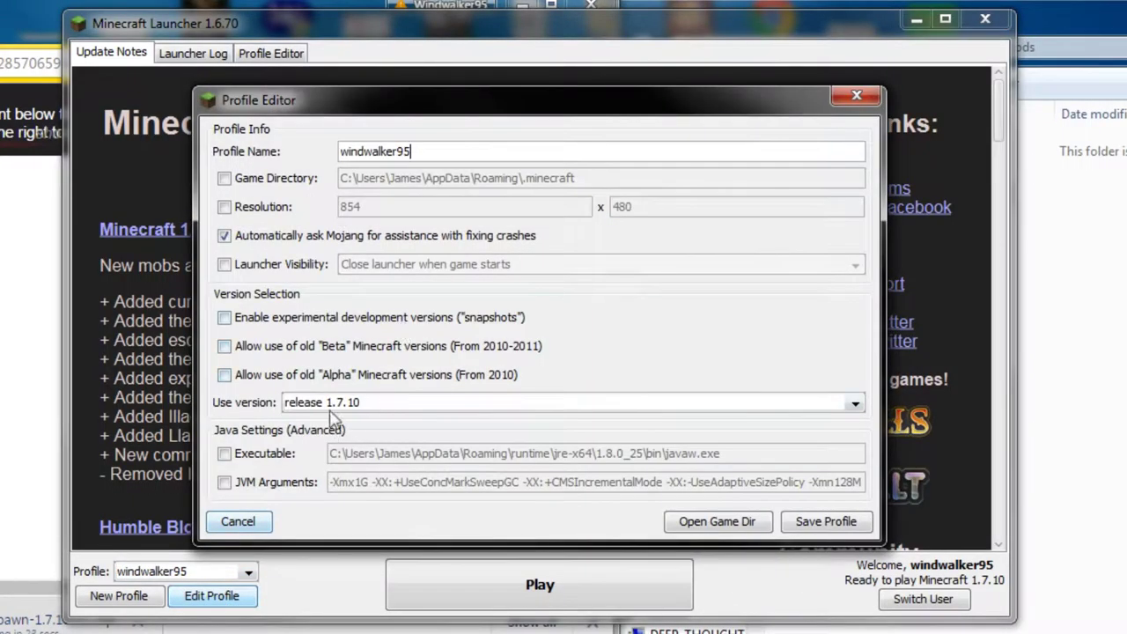
click(335, 404)
scroll(356, 405, up, 5)
scroll(352, 440, down, 3)
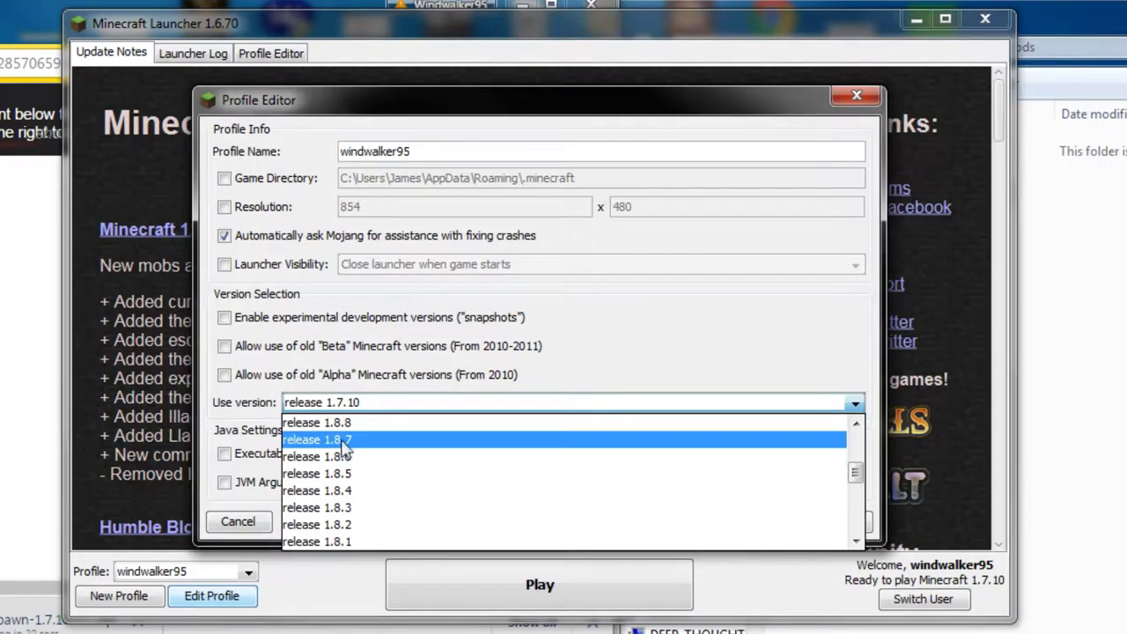
scroll(352, 460, up, 1)
scroll(353, 467, down, 2)
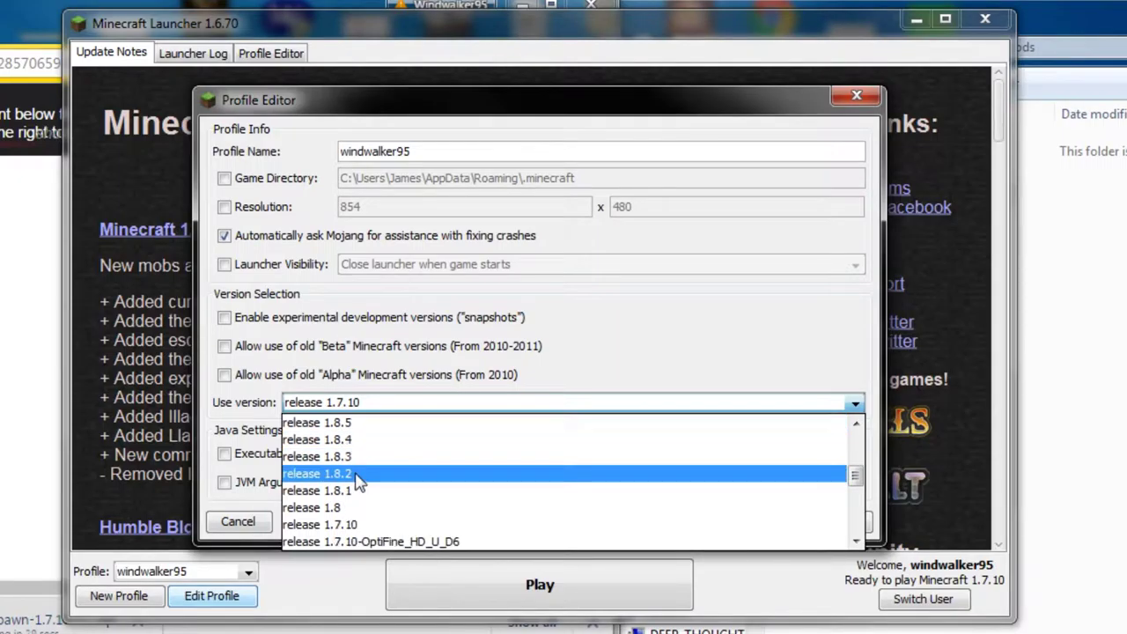
click(355, 525)
click(832, 526)
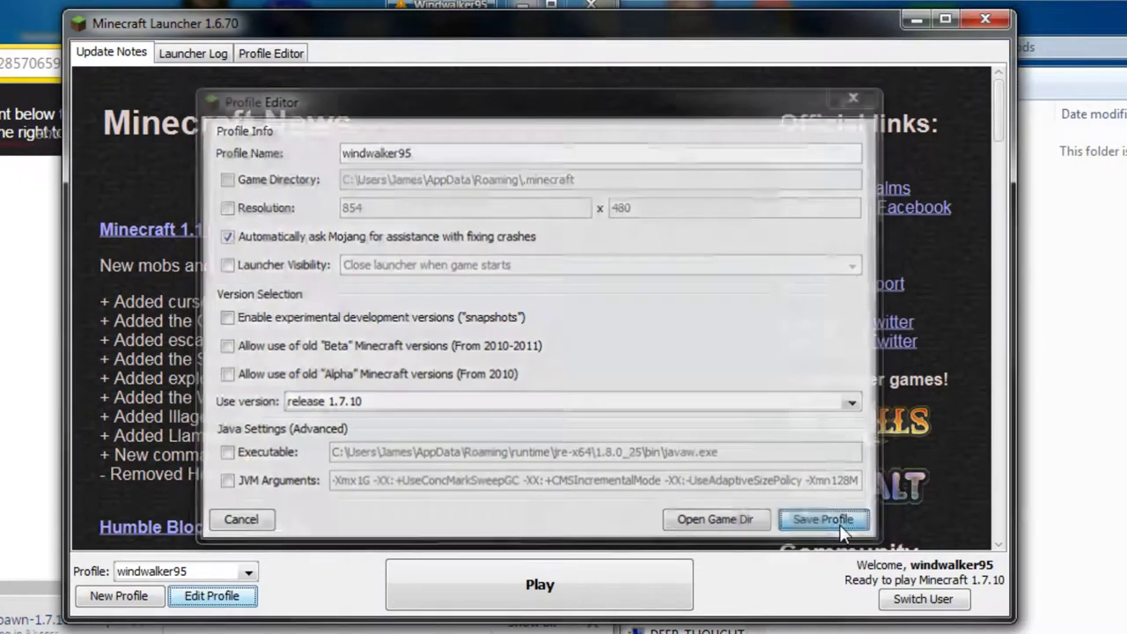
Launch Minecraft 1.7.10 once with this profile, and close the game at its loading screen.
click(571, 595)
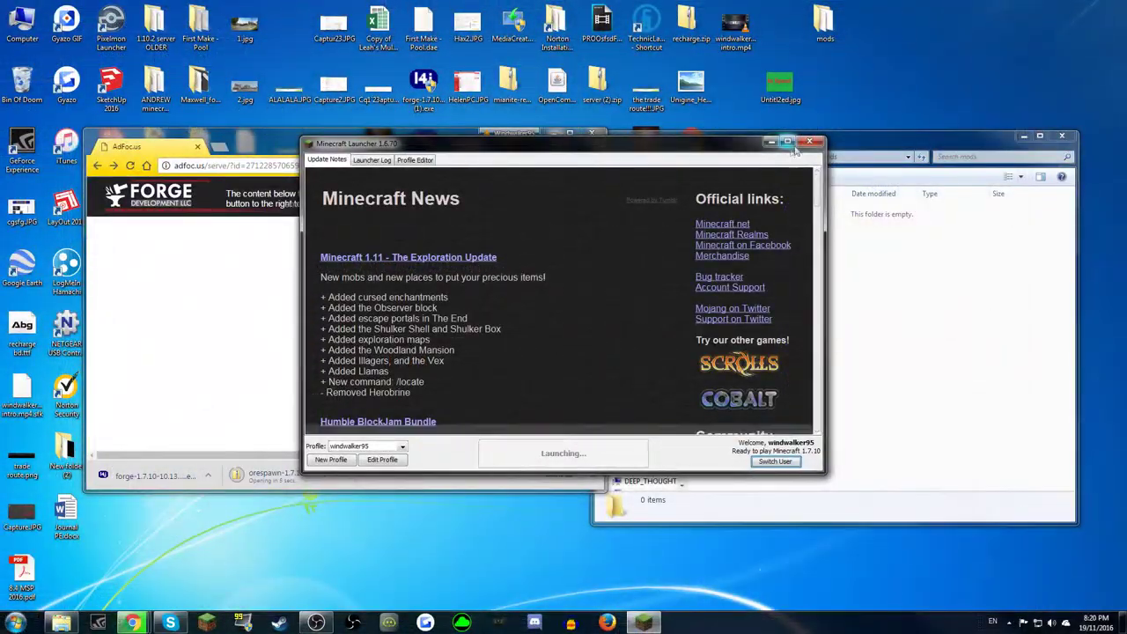
click(811, 145)
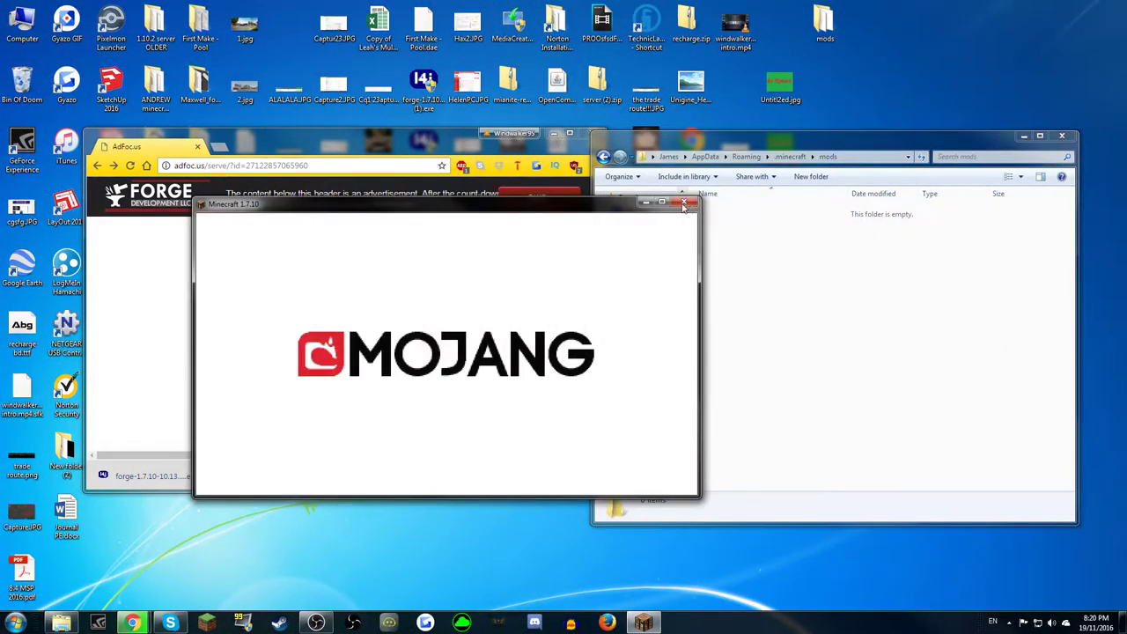
click(683, 203)
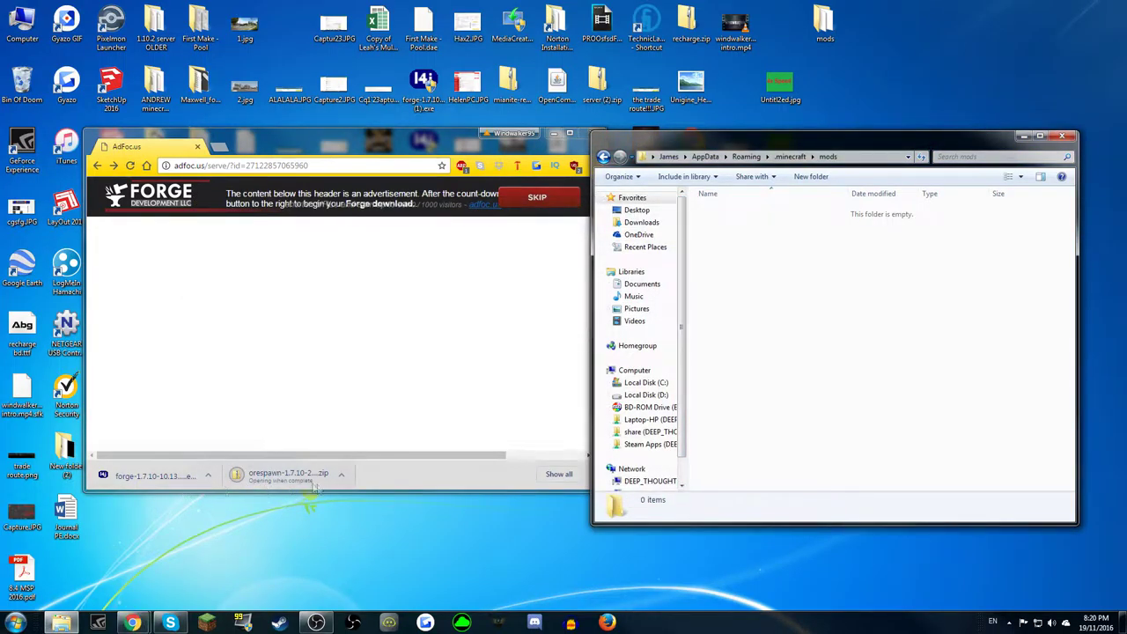
Close the opened OreSpawn archive window and copy orespawn-1.7.10-20.3 (1).zip from the browser's download list into the mods folder.
click(319, 409)
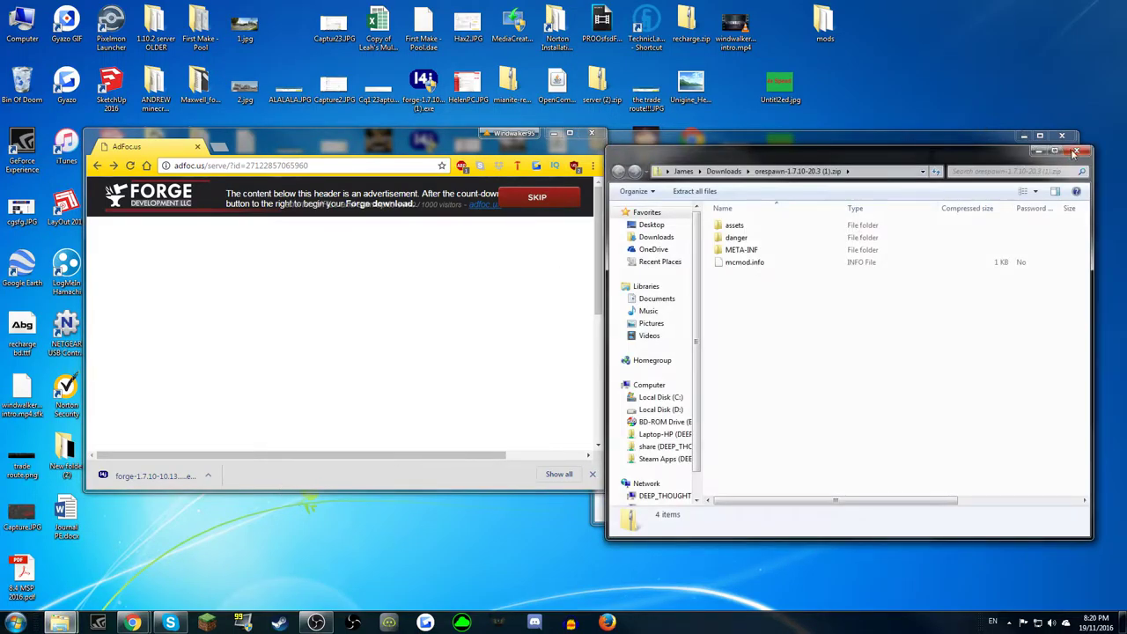
click(1079, 153)
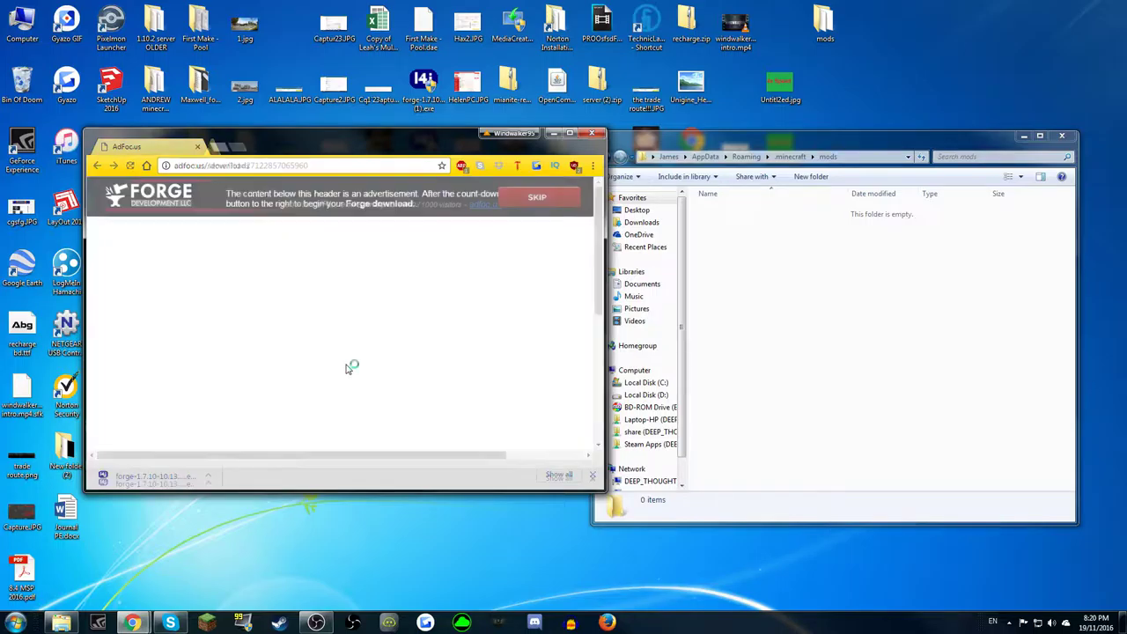
key(ctrl+j)
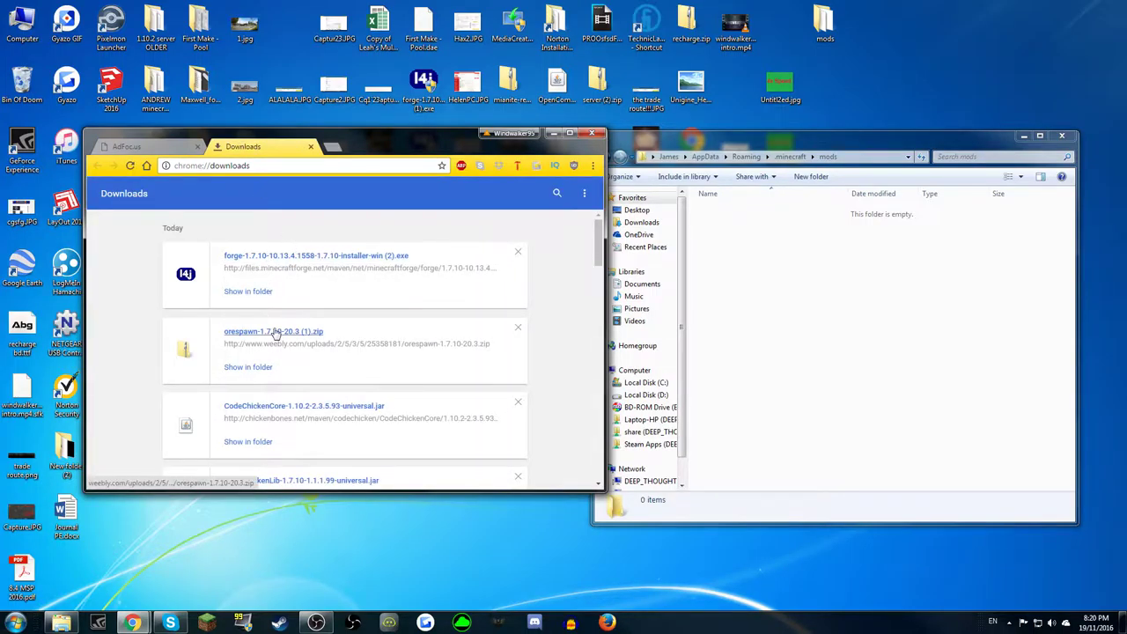
drag(277, 331, 830, 370)
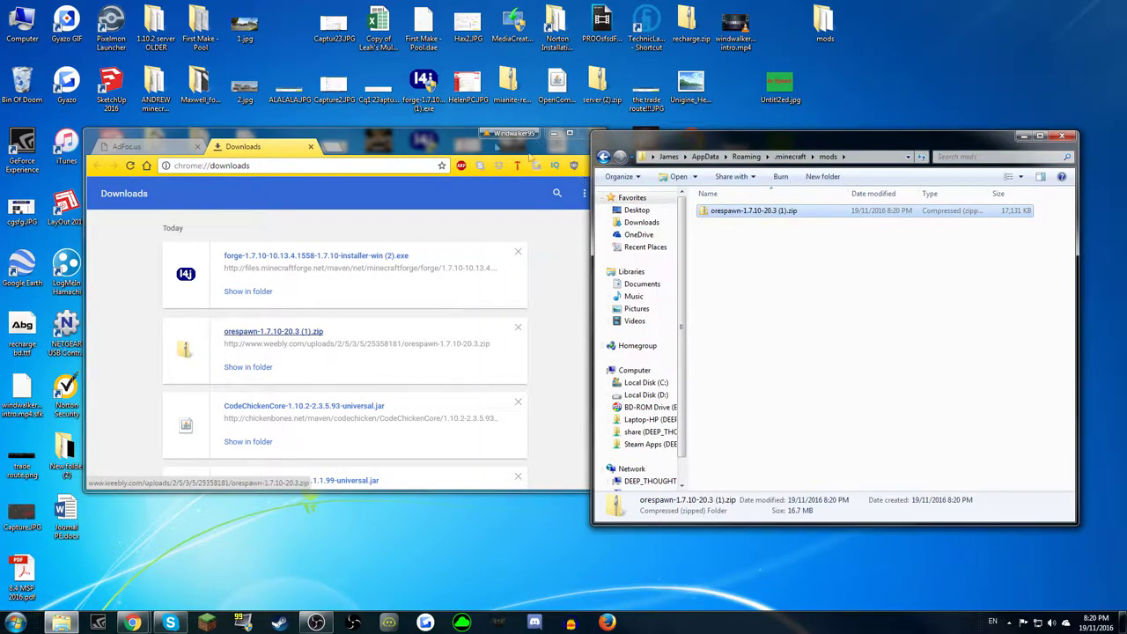
Close the mods folder window and the browser window showing the downloads.
click(799, 276)
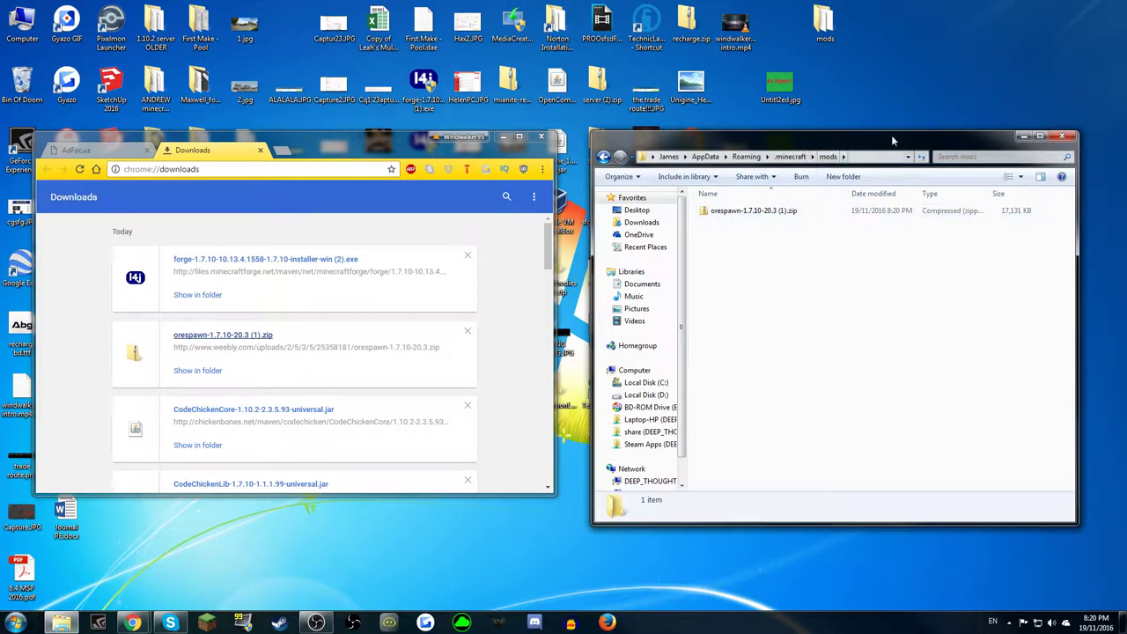
click(1070, 137)
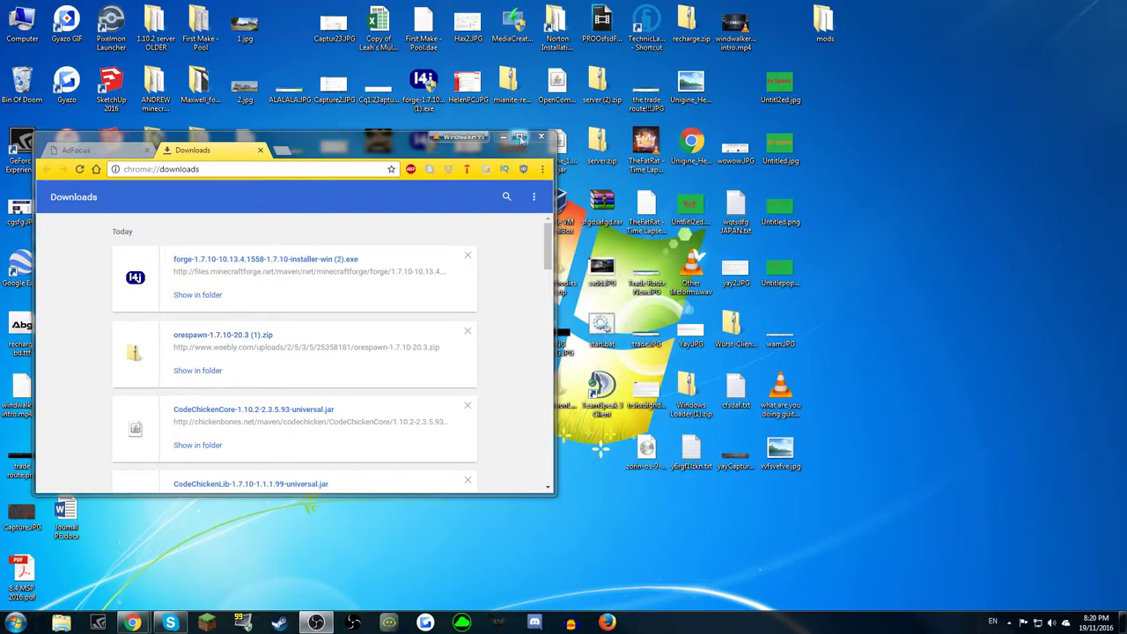
click(543, 138)
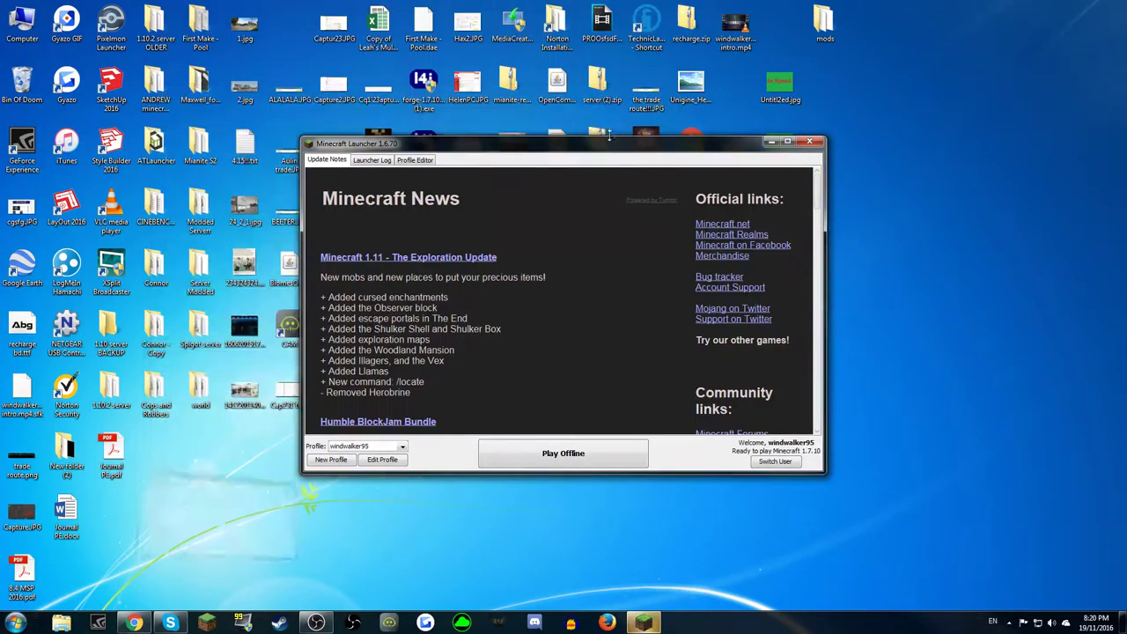
Switch to the Minecraft Launcher and select the Forge profile.
mouse_move(586, 141)
mouse_down()
mouse_move(585, 129)
mouse_move(540, 124)
mouse_move(606, 149)
mouse_up()
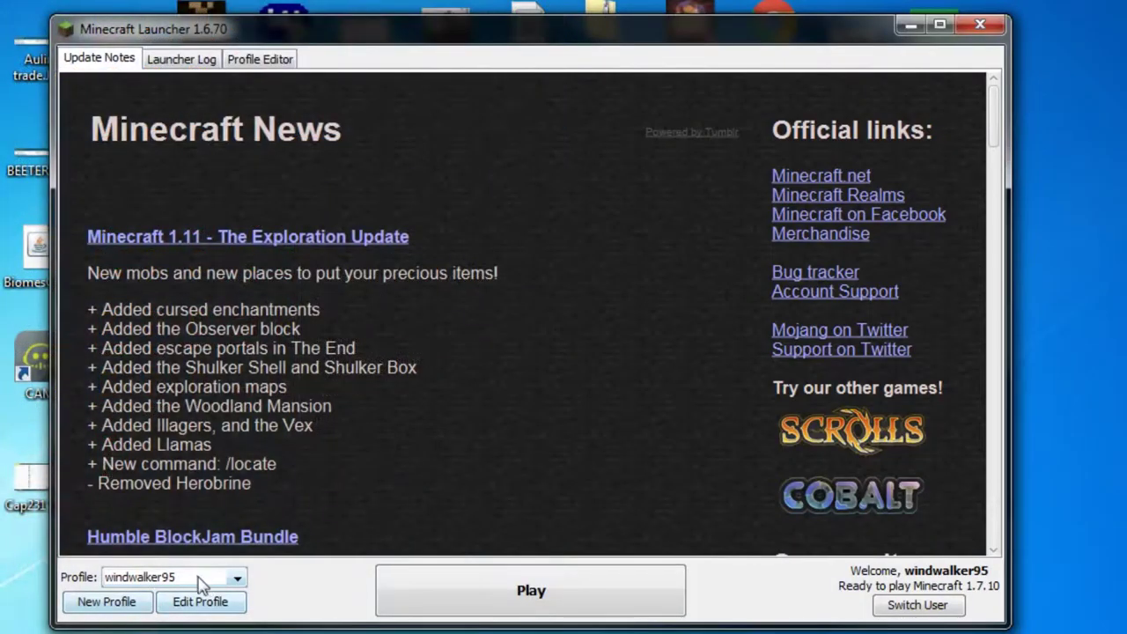
click(364, 444)
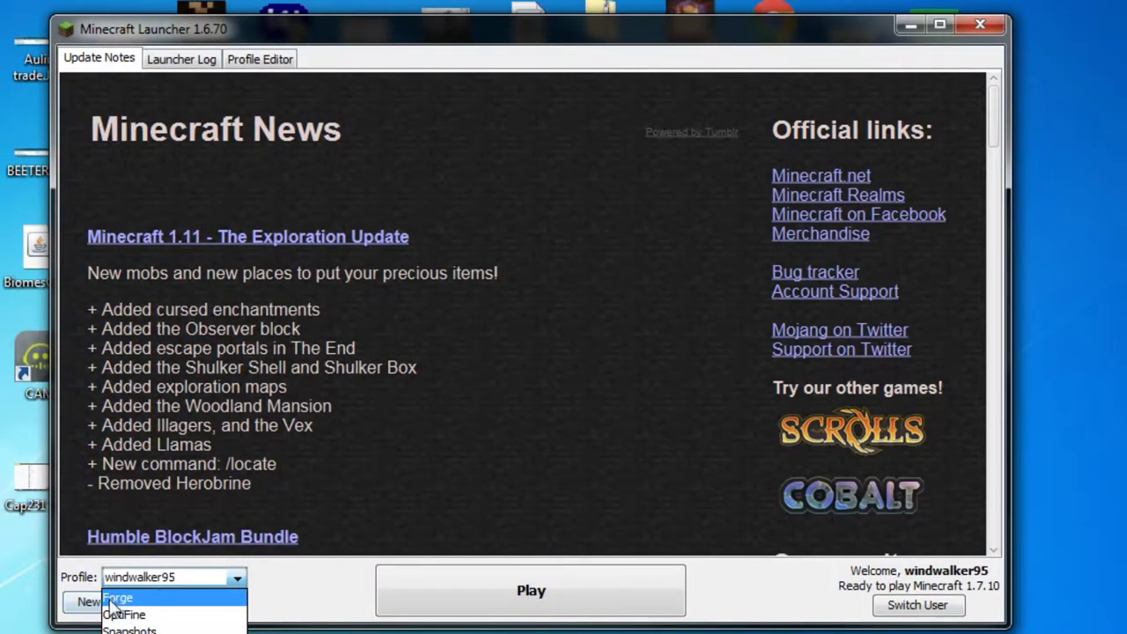
click(109, 599)
Set the Forge profile's version to release 1.7.10-Forge10.13.4.1558-1.7.10, save it and launch the game.
click(214, 608)
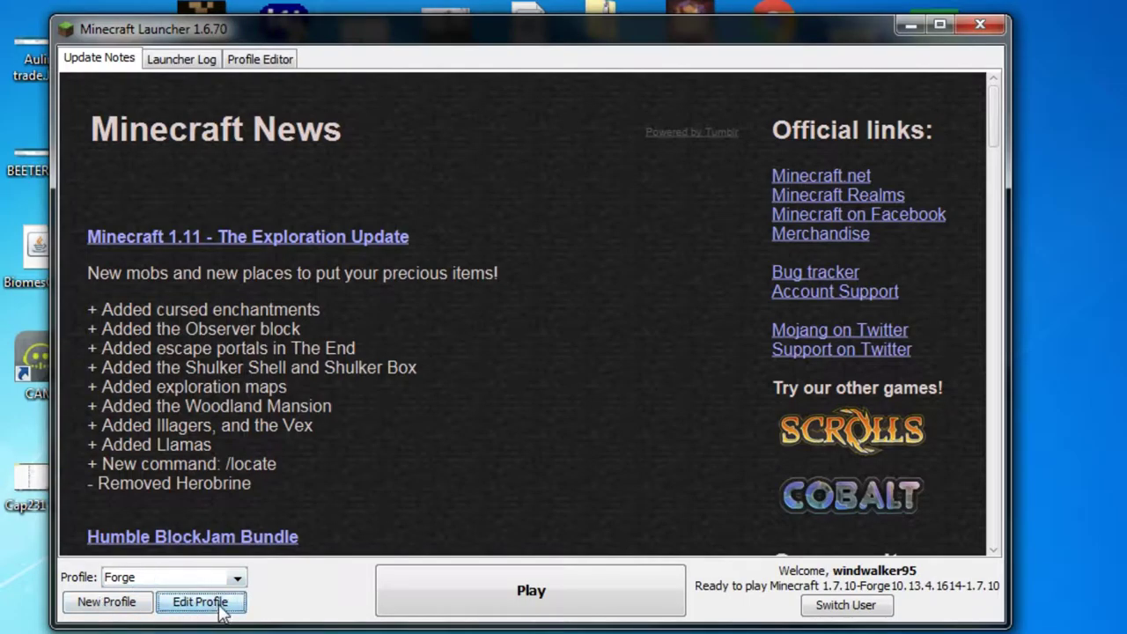
click(445, 411)
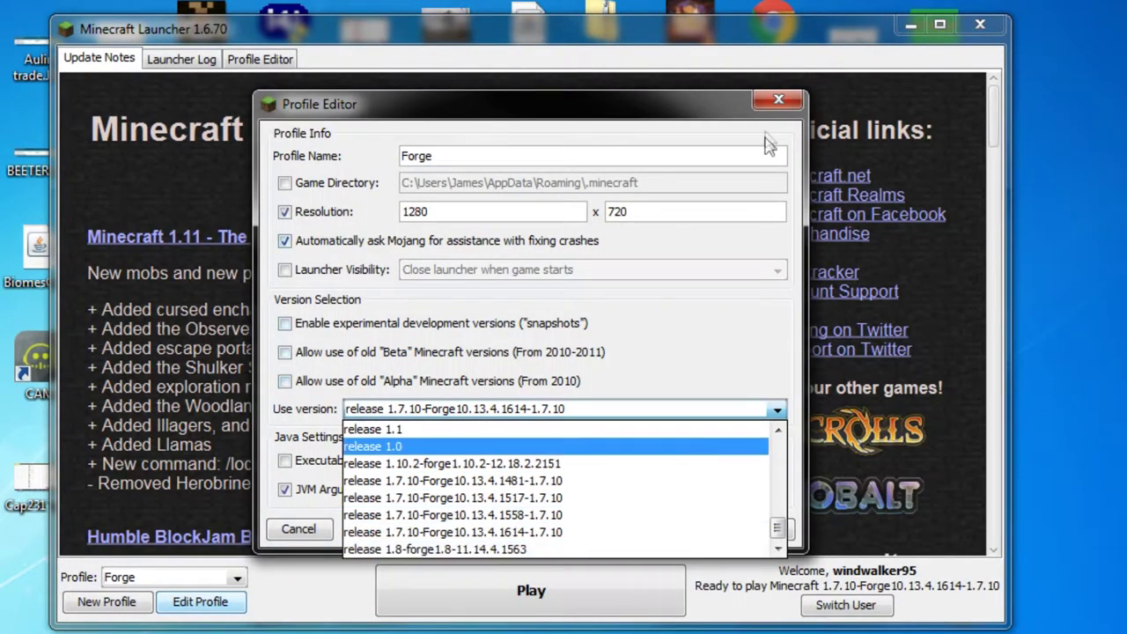
click(562, 518)
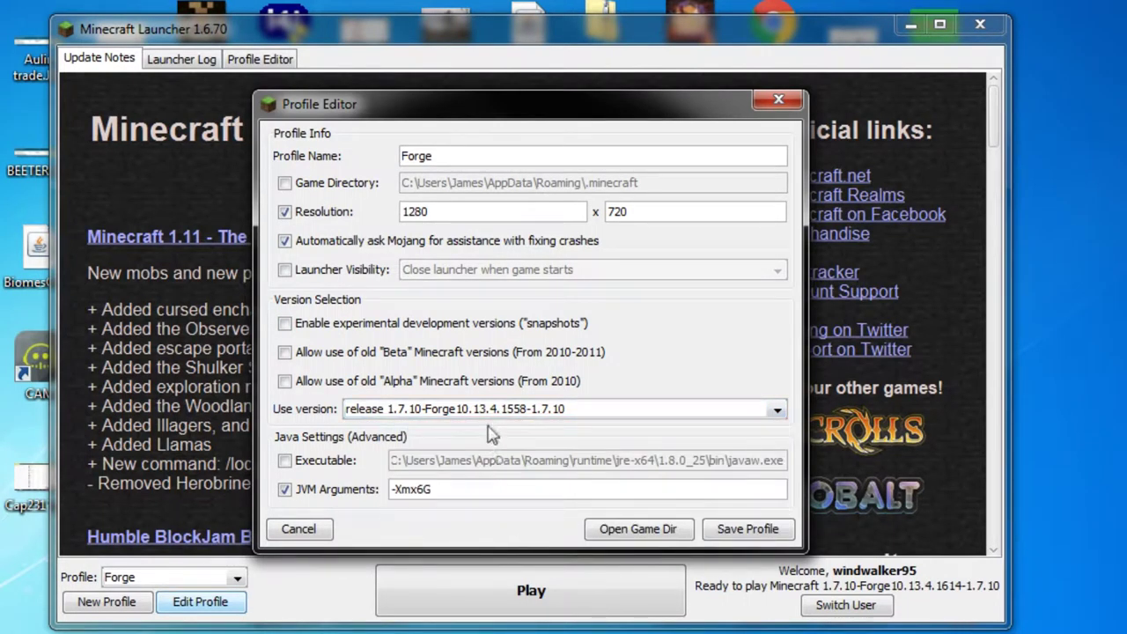
click(751, 531)
click(611, 601)
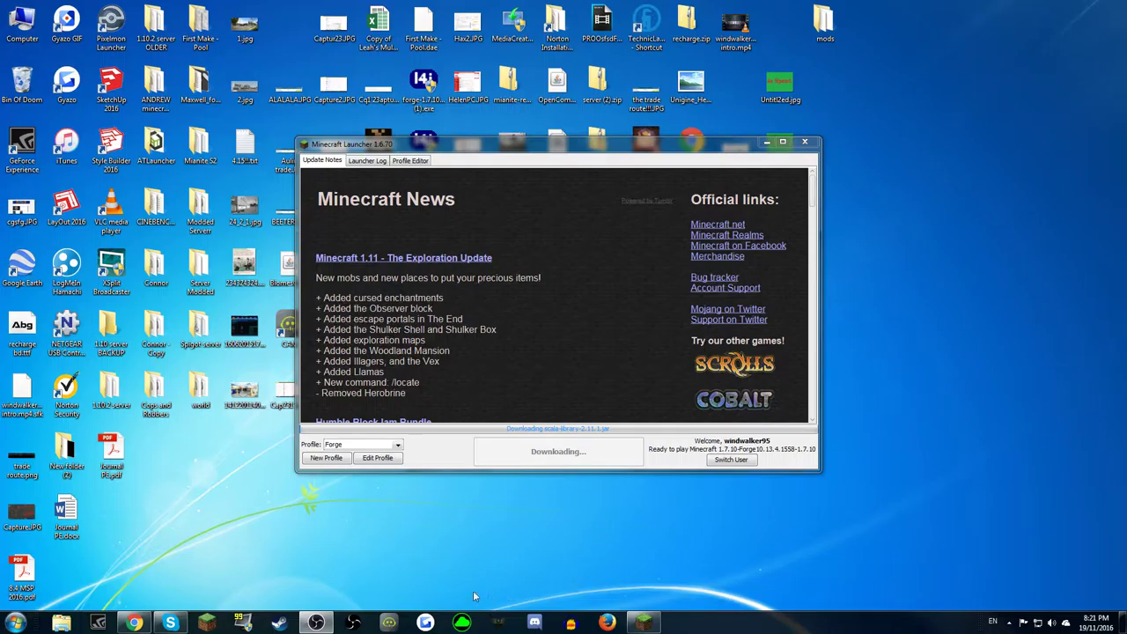
Switch to the YouTube upload page in Chrome and examine the video's upload progress and the vidIQ recommended tags.
click(134, 622)
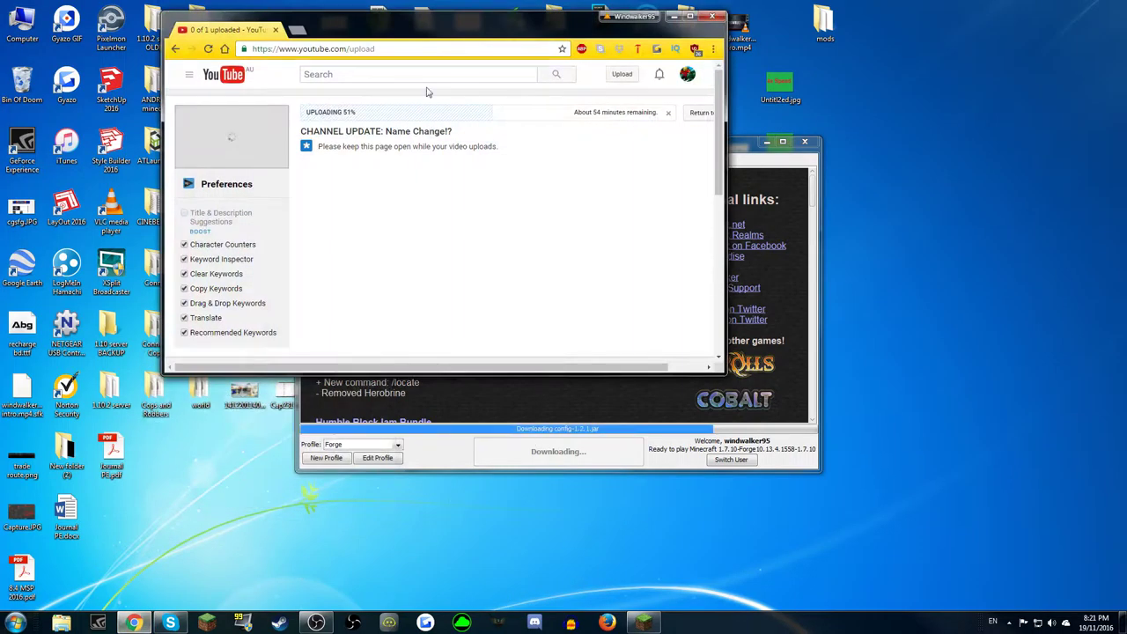
drag(505, 35, 531, 79)
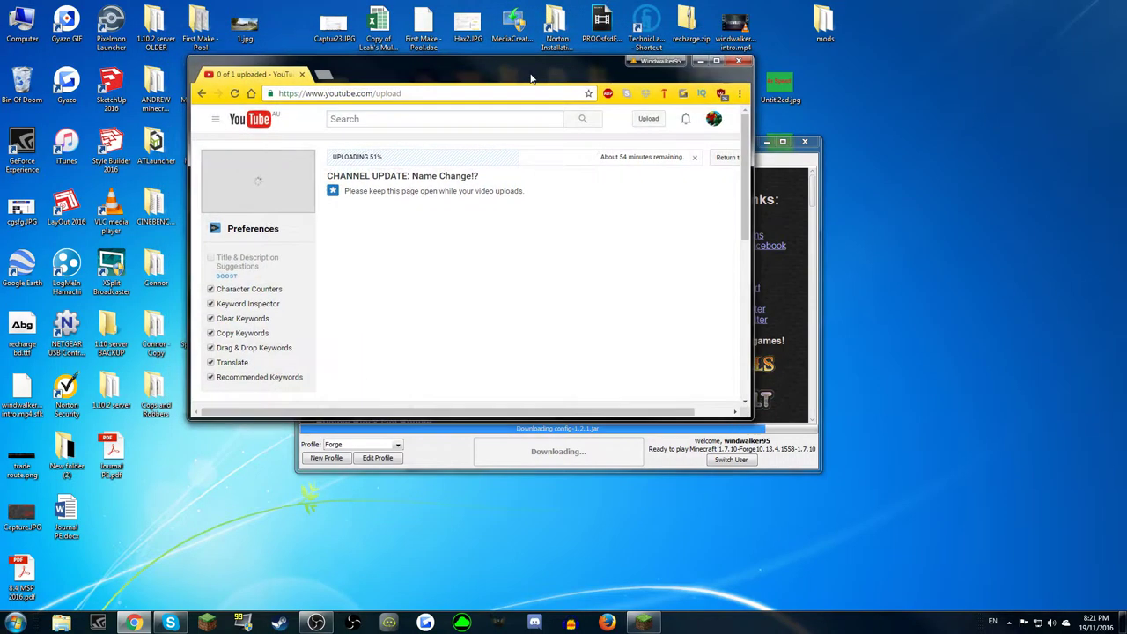
scroll(576, 355, down, 5)
scroll(379, 319, down, 1)
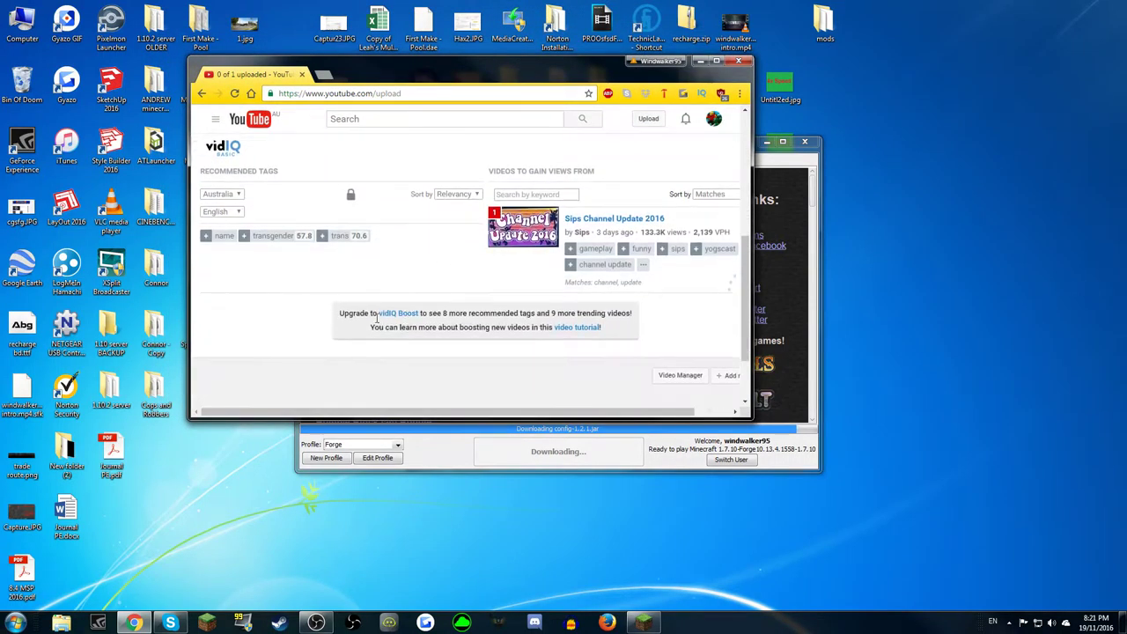
scroll(281, 351, down, 3)
scroll(357, 362, up, 3)
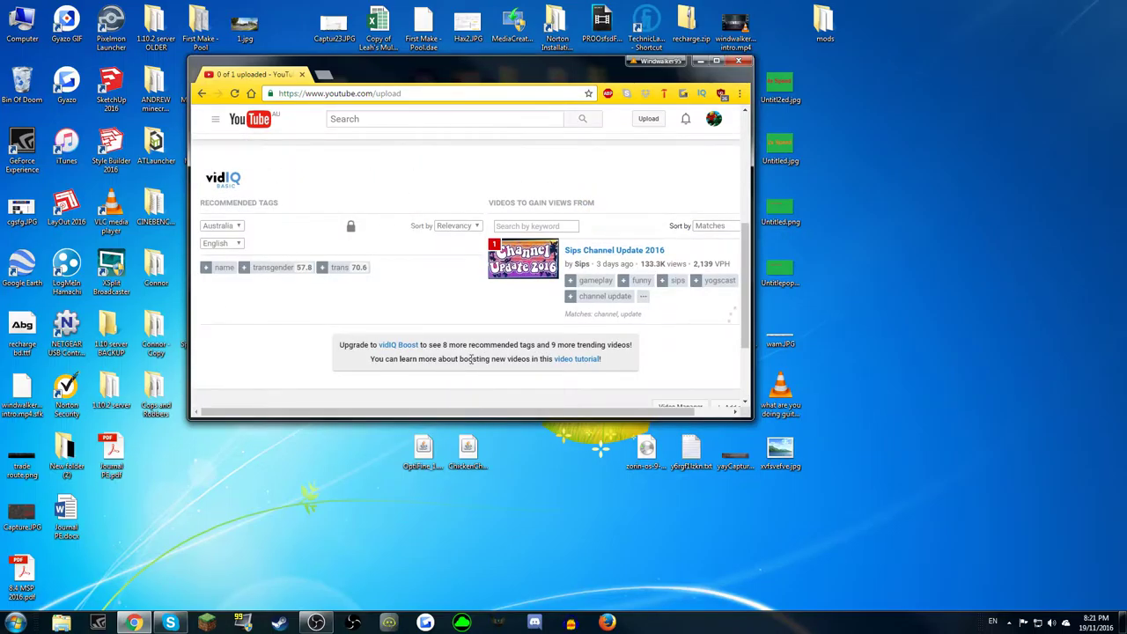
scroll(472, 359, up, 1)
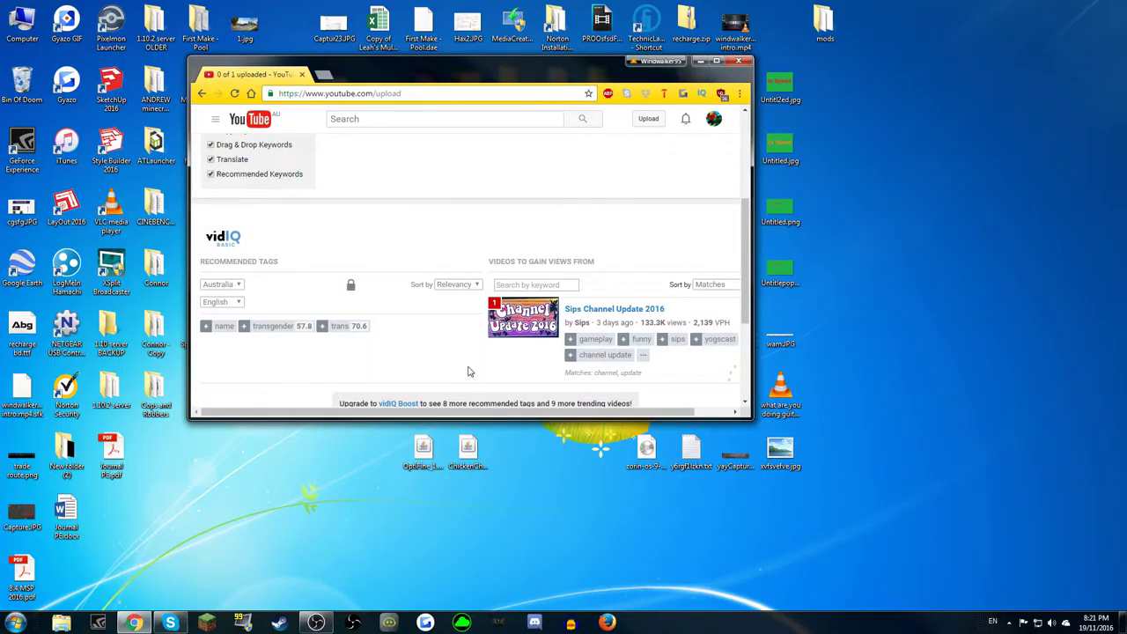
scroll(469, 372, up, 4)
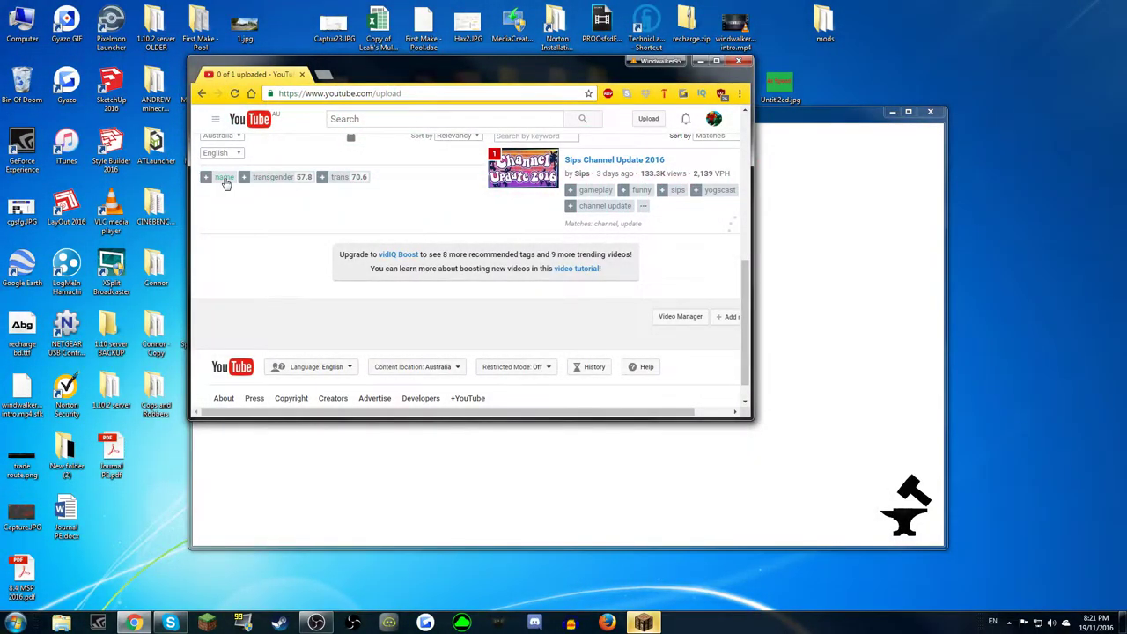
Examine the vidIQ statistics of the recommended tags and the video's upload progress, and minimize the browser window.
scroll(408, 255, up, 1)
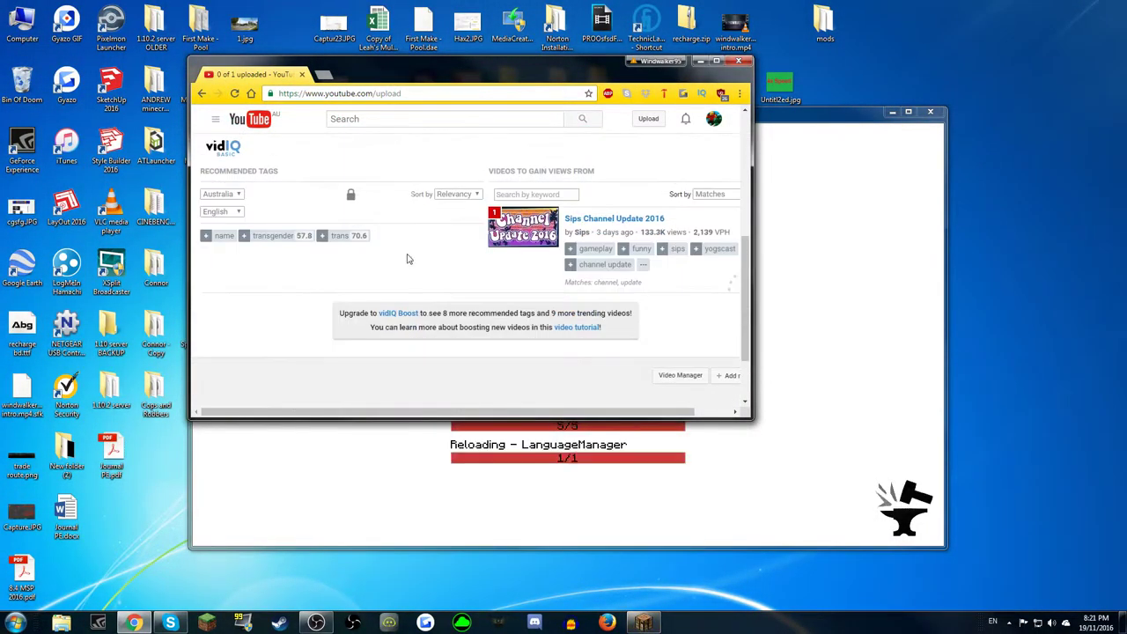
mouse_move(286, 244)
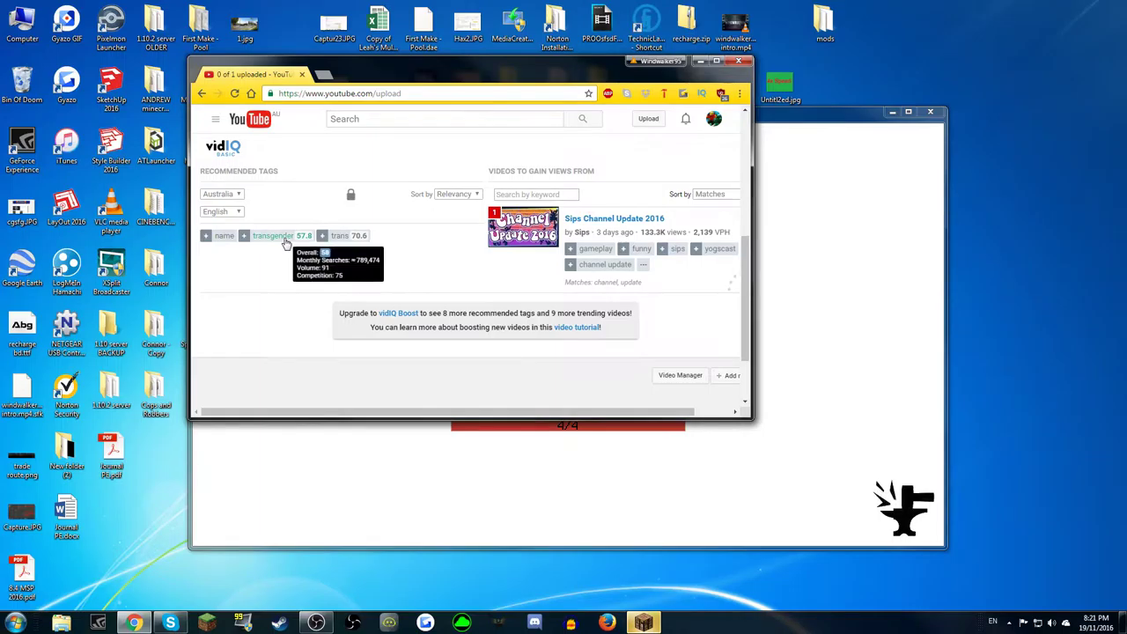
scroll(284, 242, up, 3)
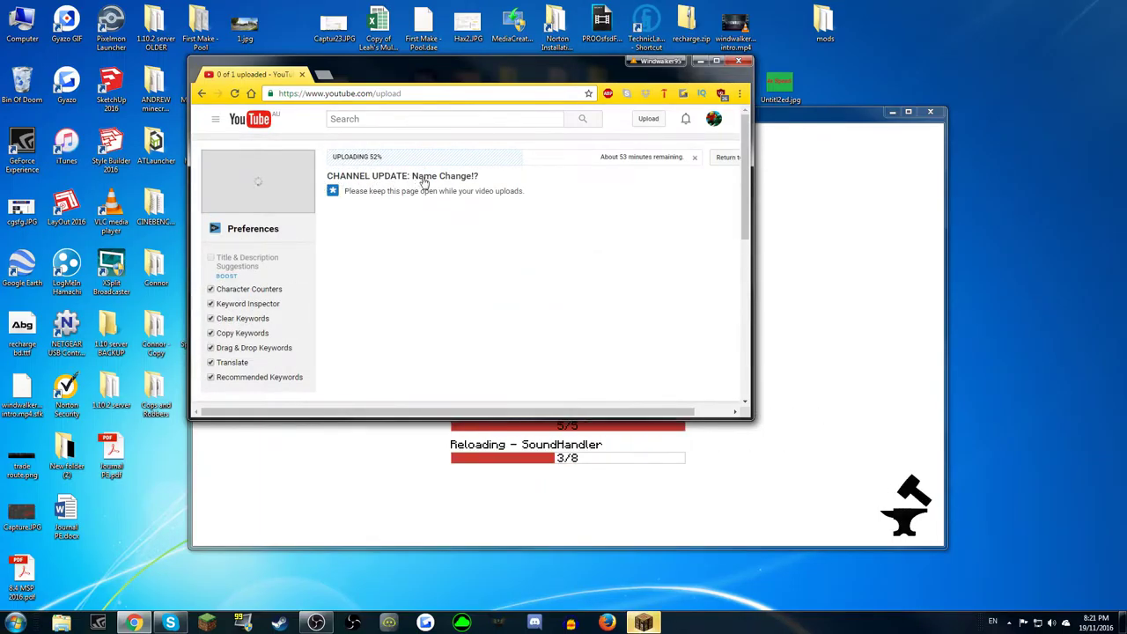
click(700, 60)
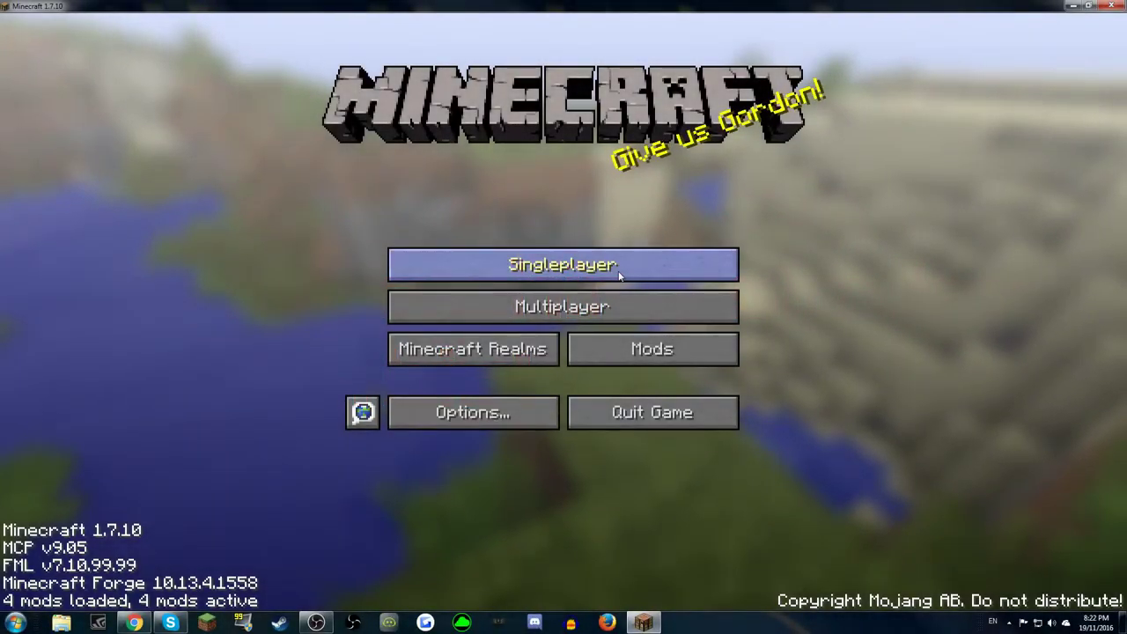
Create a new singleplayer world named "How to download and install mods" with cheats allowed.
click(619, 275)
click(709, 533)
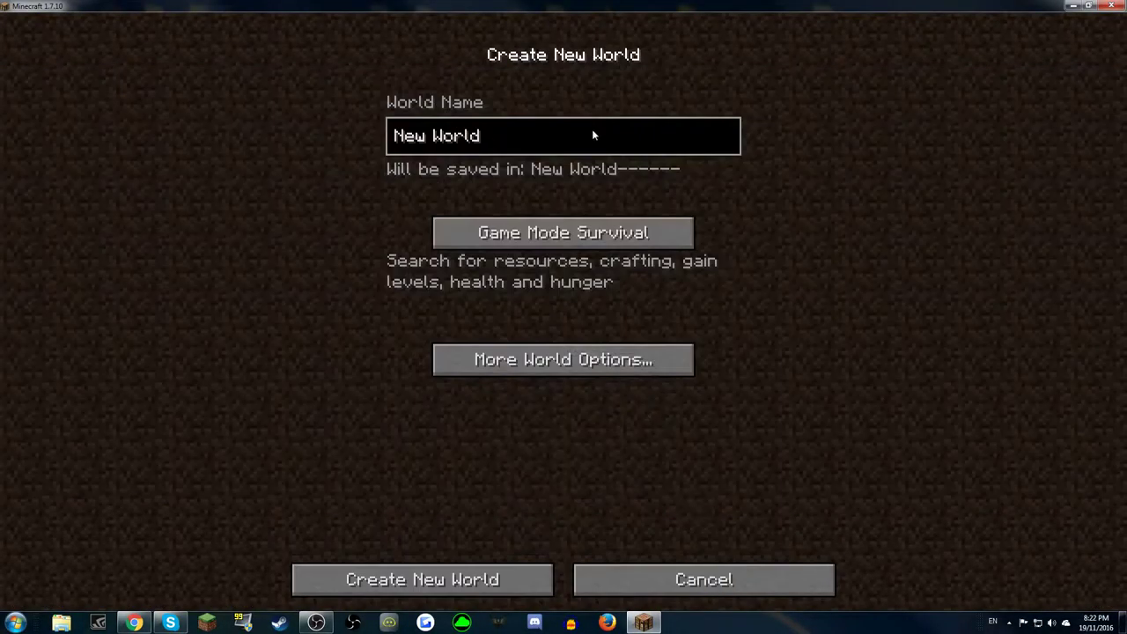
key(BackSpace)
key(BackSpace)
key(BackSpace)
key(BackSpace)
key(BackSpace)
key(BackSpace)
key(BackSpace)
key(BackSpace)
key(BackSpace)
text(How )
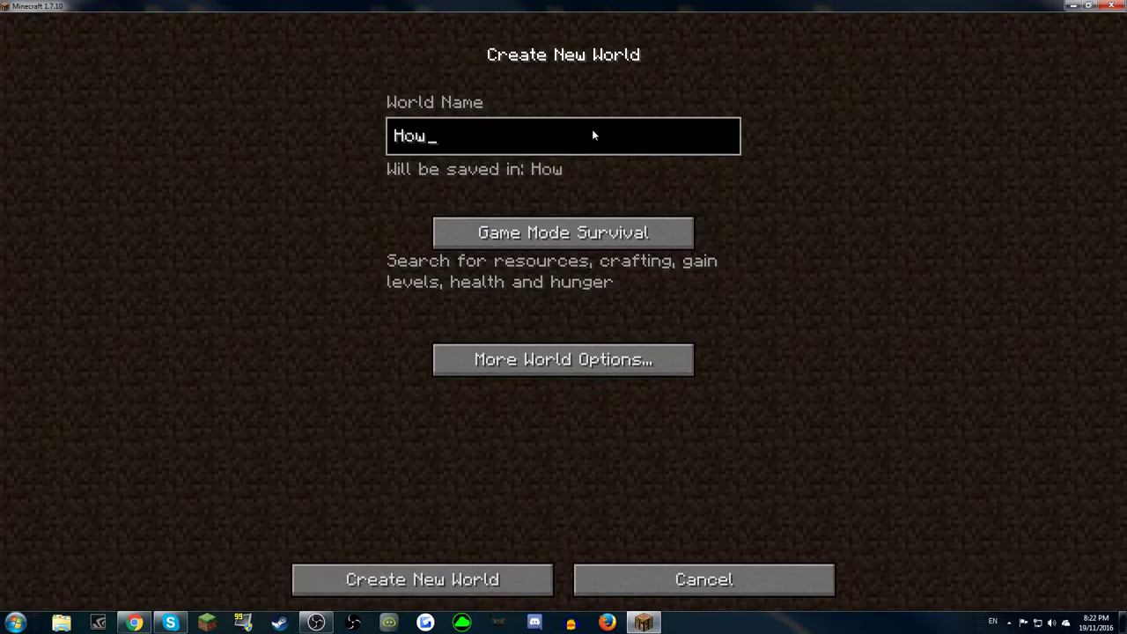
text(to download and )
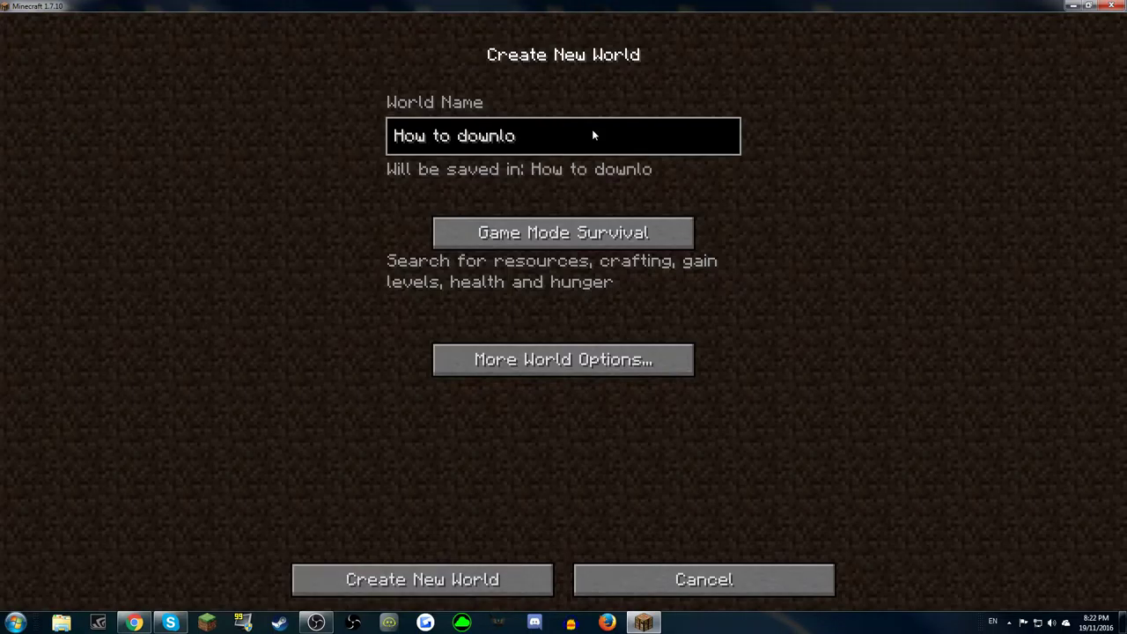
text(install mods)
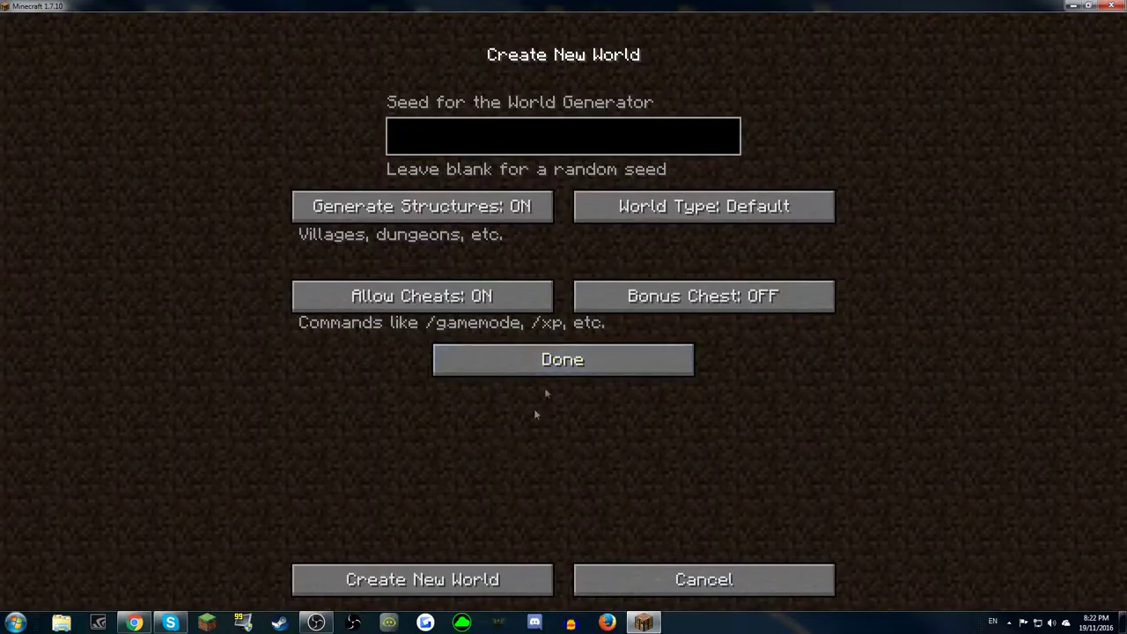
click(541, 374)
click(495, 579)
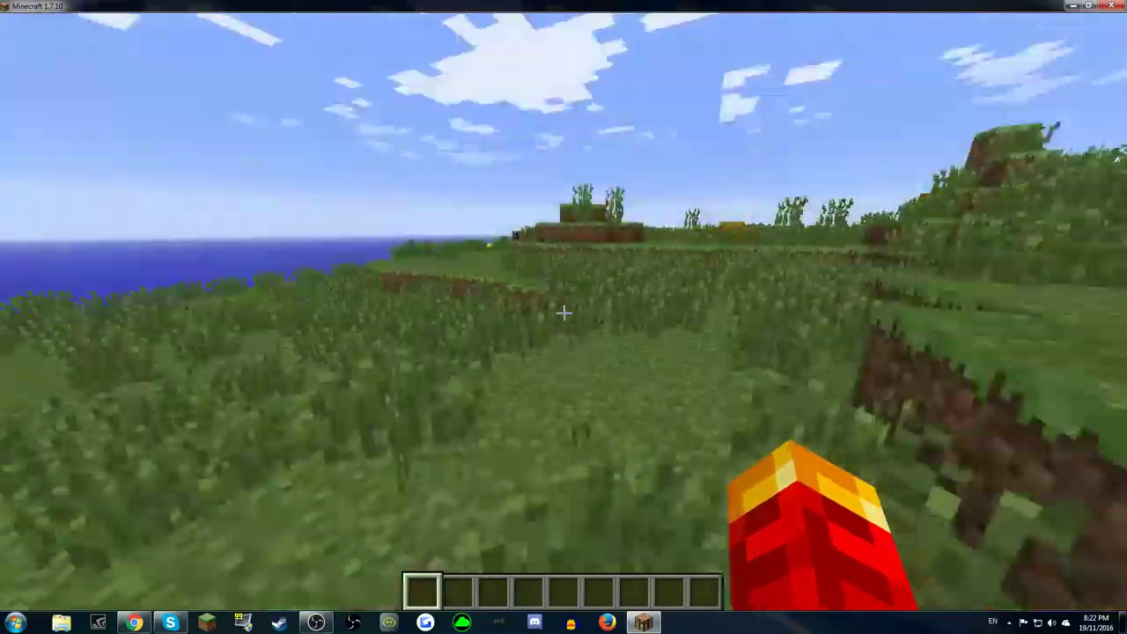
Explore the giant tree and the surrounding grassland on foot.
key(w)
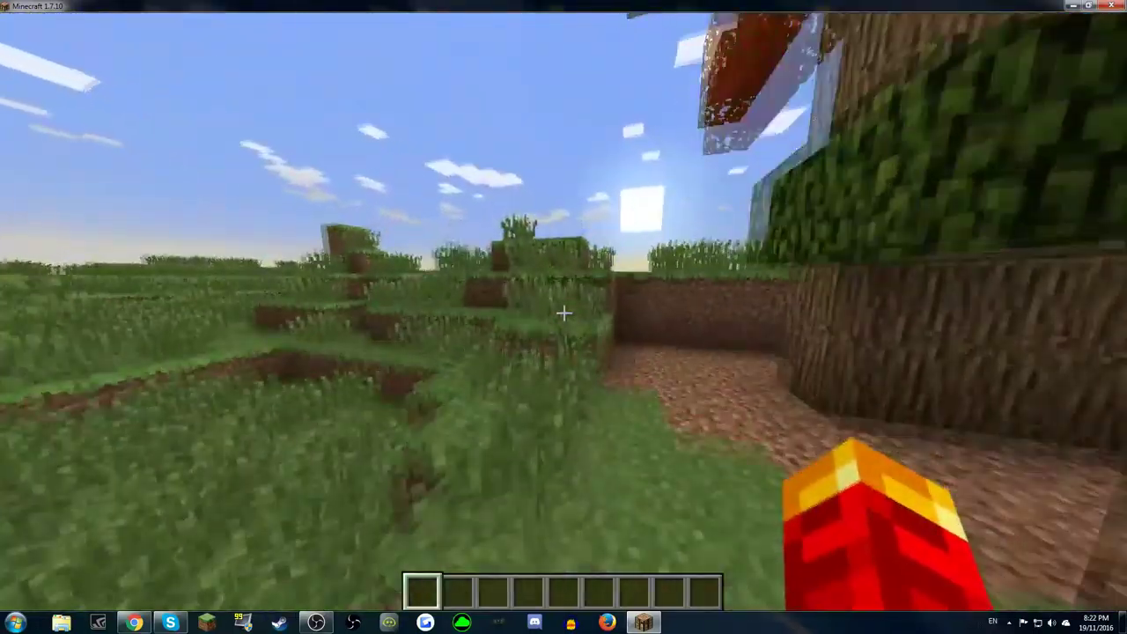
key(w)
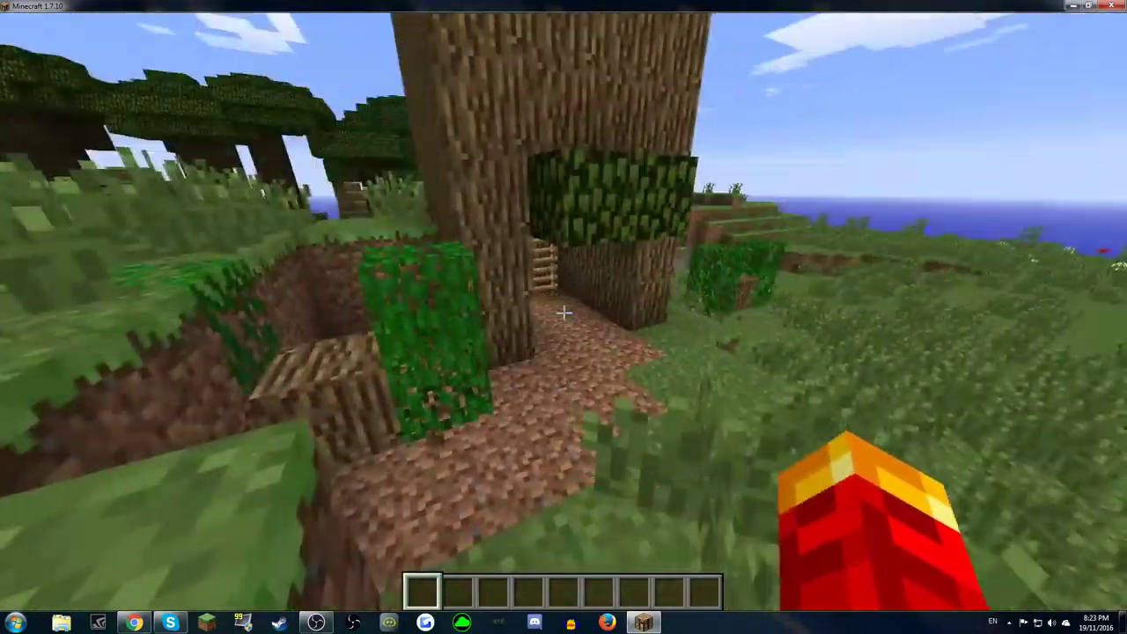
key(w)
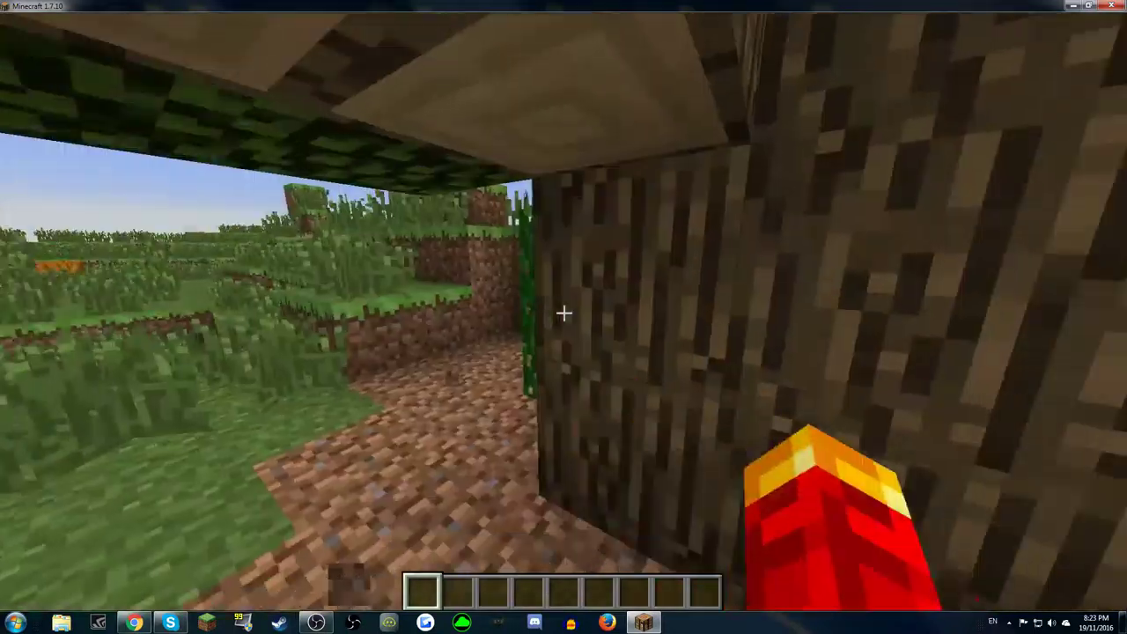
key(w)
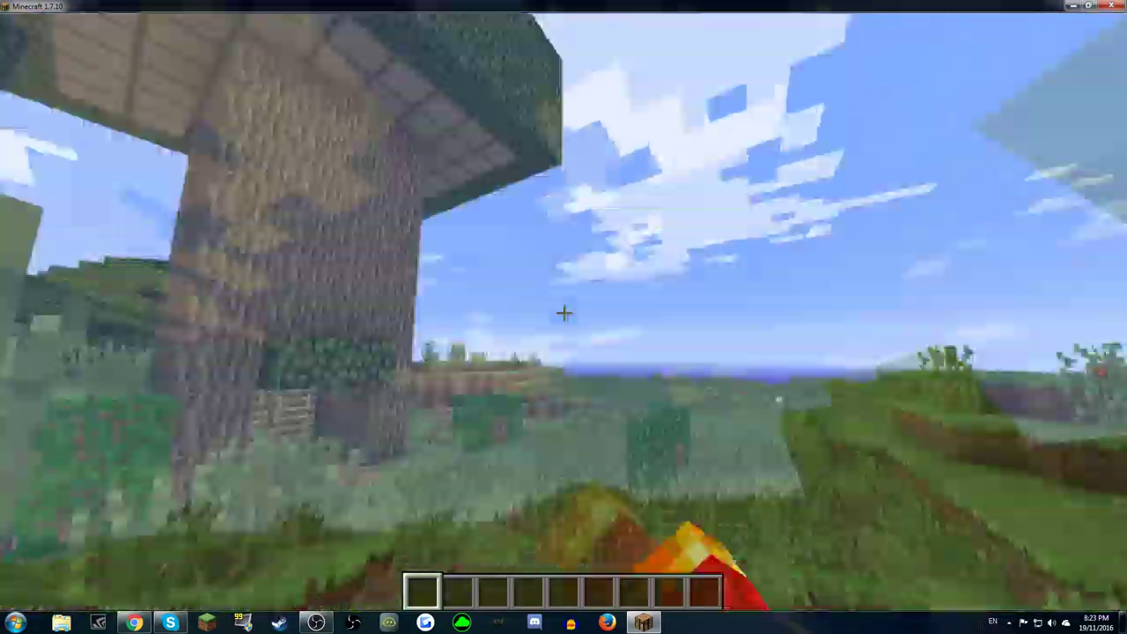
key(w)
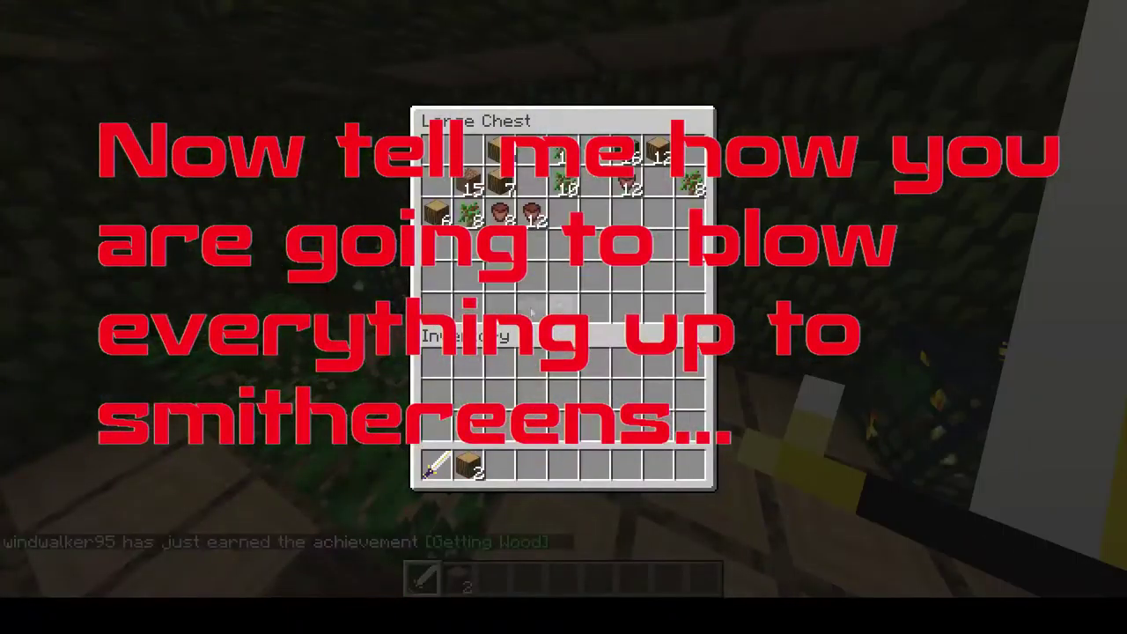
Close the large chest in the leafy room and walk out of the giant tree.
key(e)
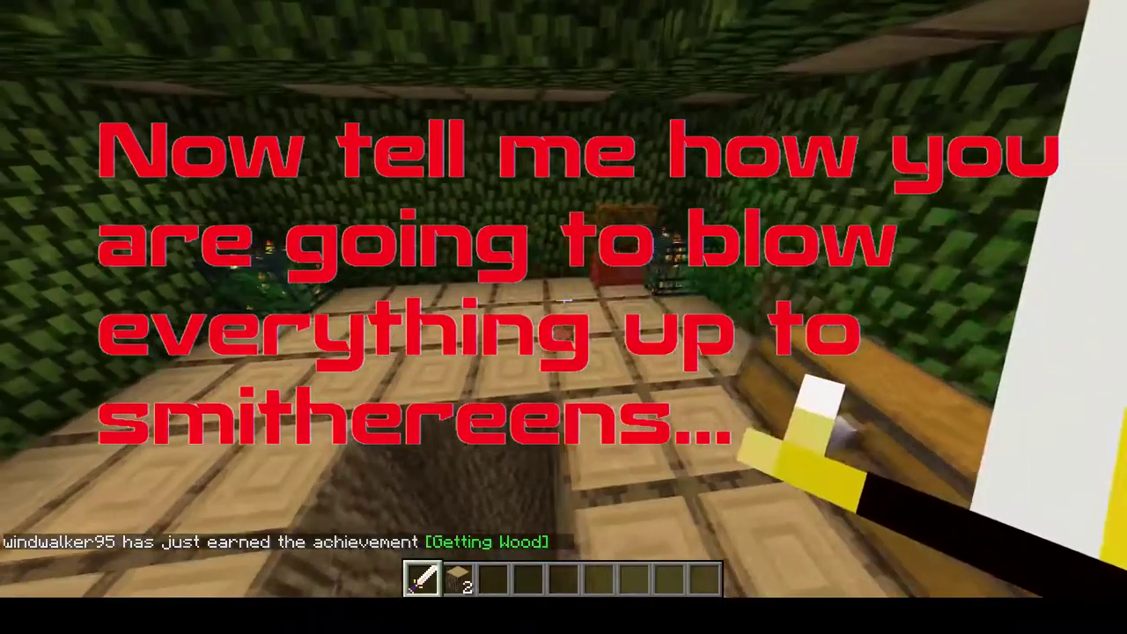
key(w)
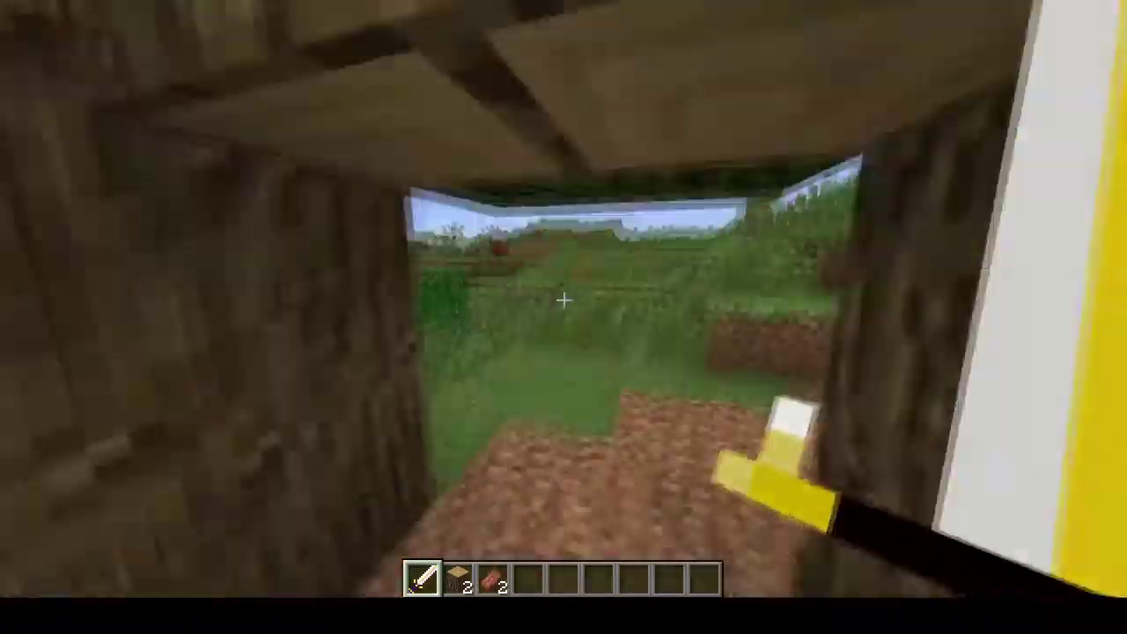
Spawn Mobzilla with the purple egg from the inventory and equip the Royal Guardian Sword again.
key(e)
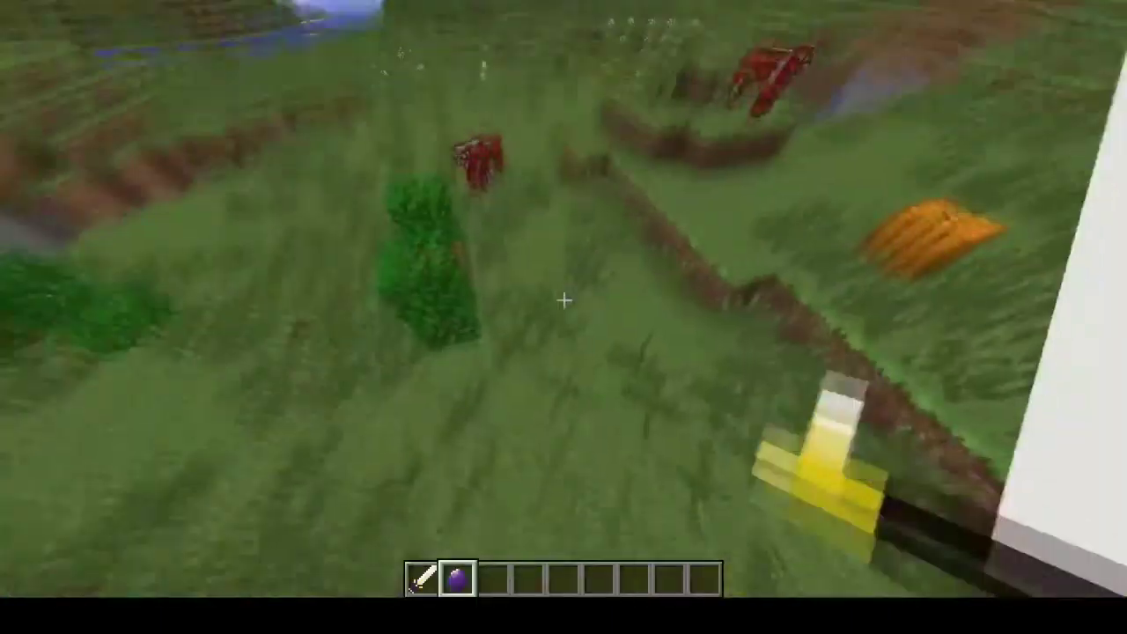
key(2)
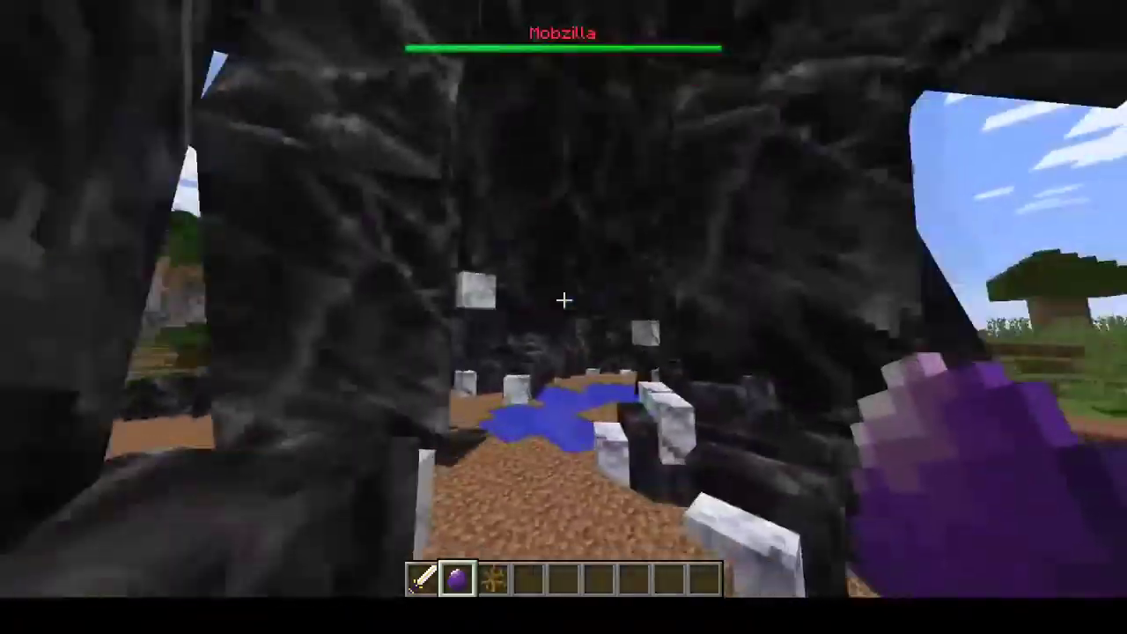
key(1)
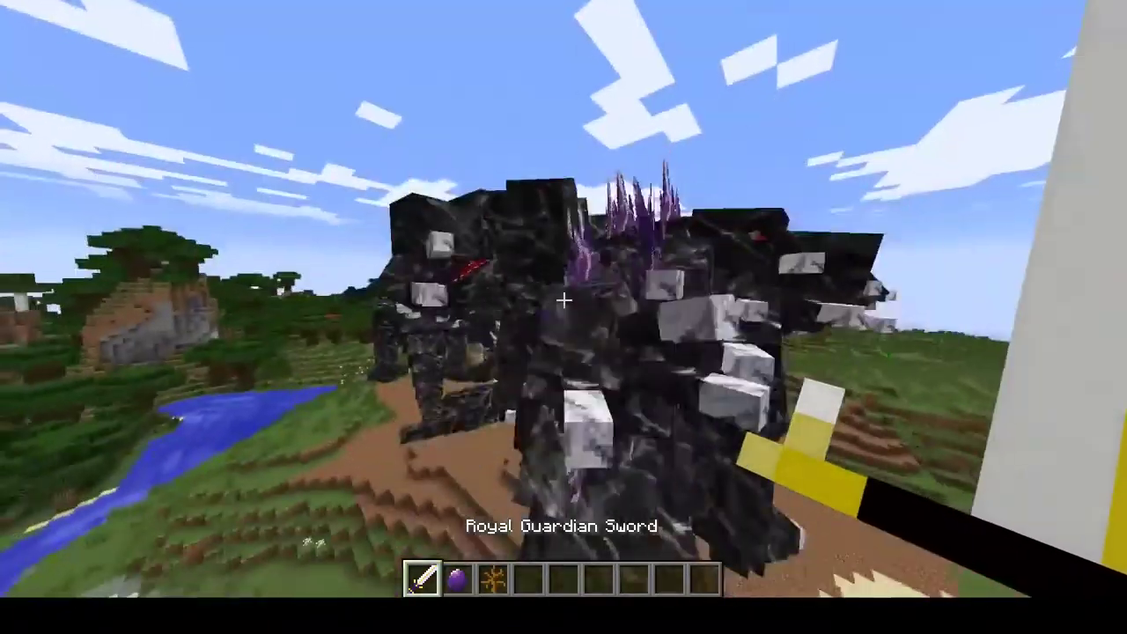
Clear the egg from the hotbar, search the creative inventory for "king" and put Spawn The King in the second slot.
key(e)
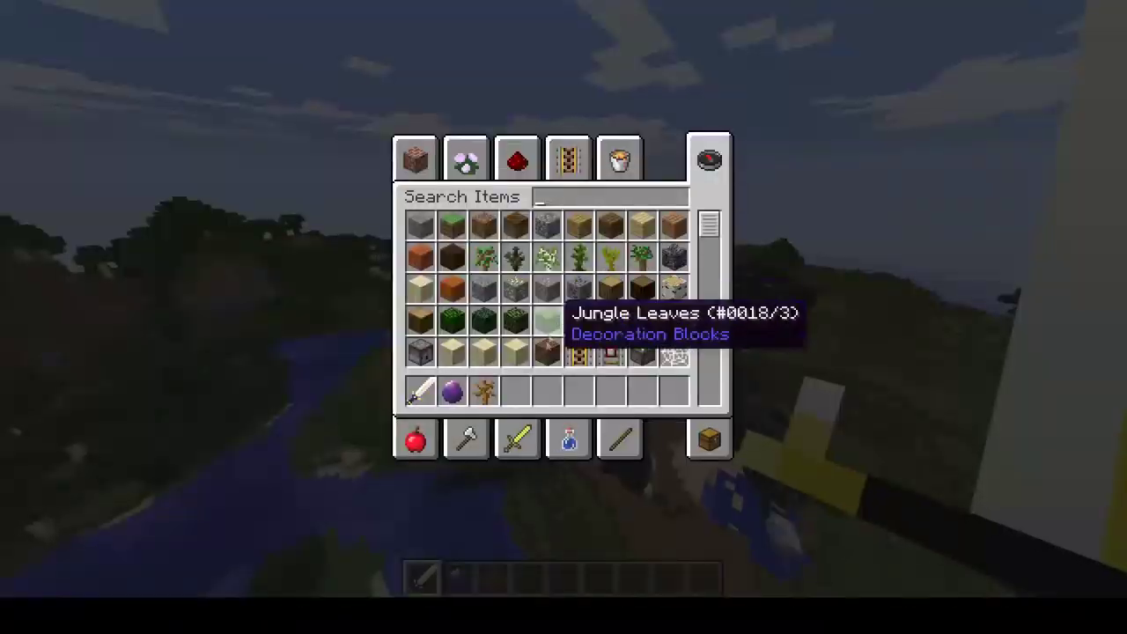
click(617, 157)
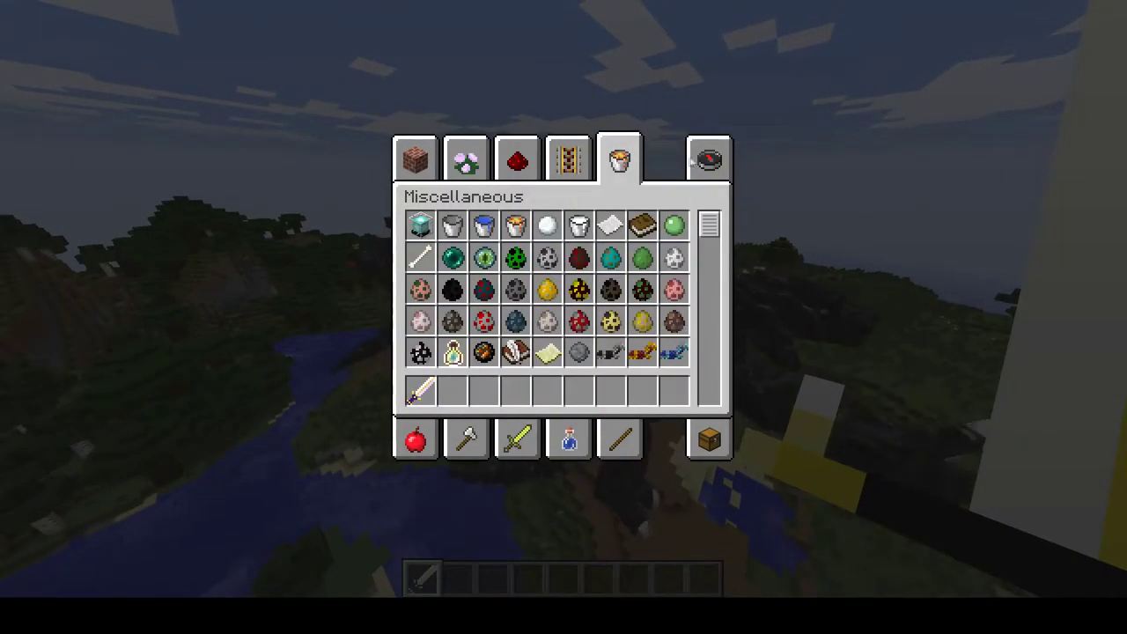
click(709, 156)
text(king)
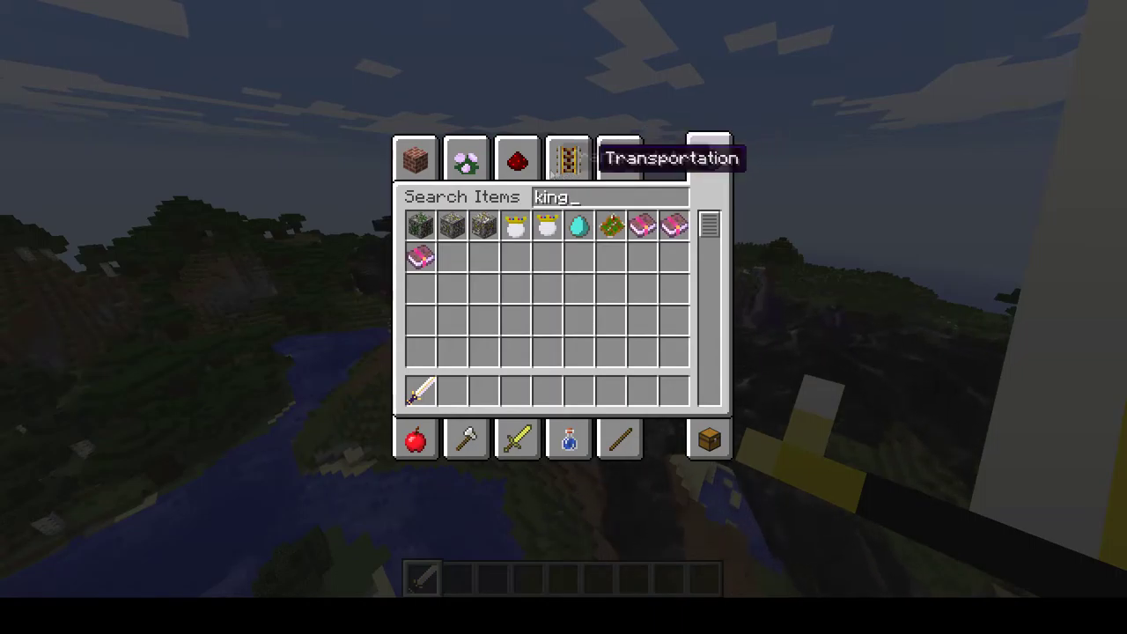
click(547, 226)
click(452, 391)
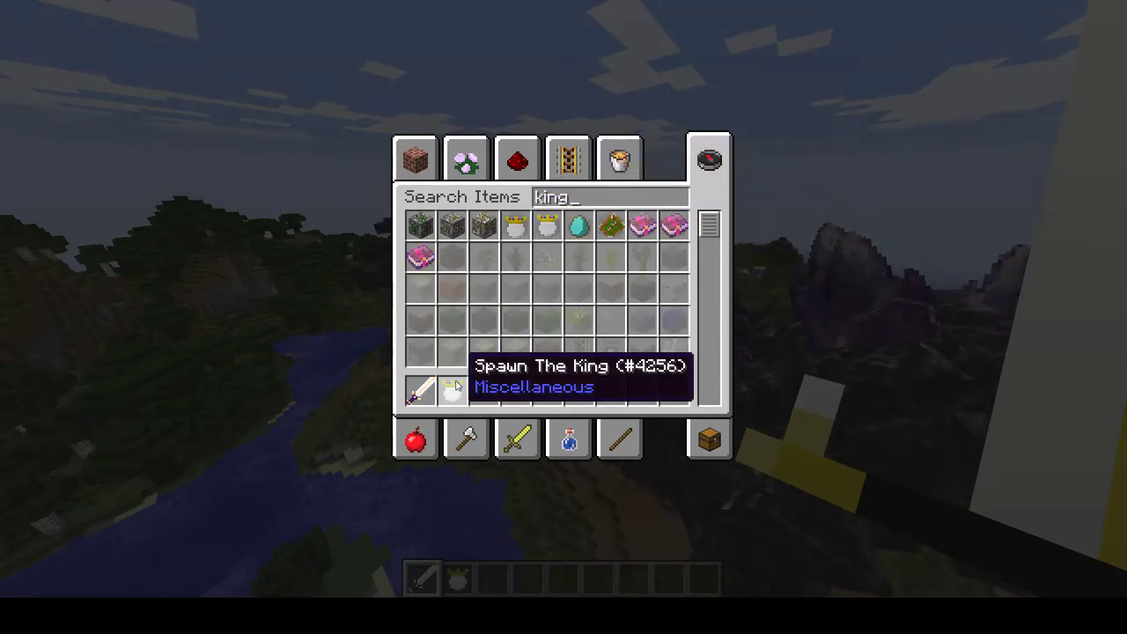
Search the creative inventory for "queen" and put The Queen Spawner Block in the third hotbar slot.
key(BackSpace)
key(BackSpace)
key(BackSpace)
key(BackSpace)
text(quee)
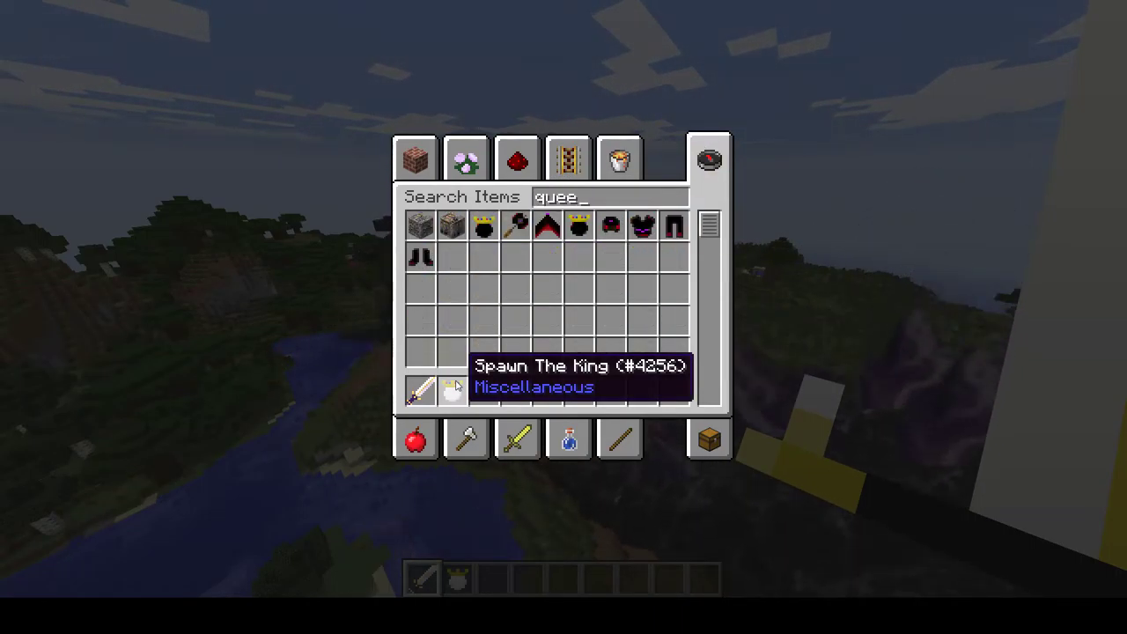
text(n)
click(483, 226)
click(483, 391)
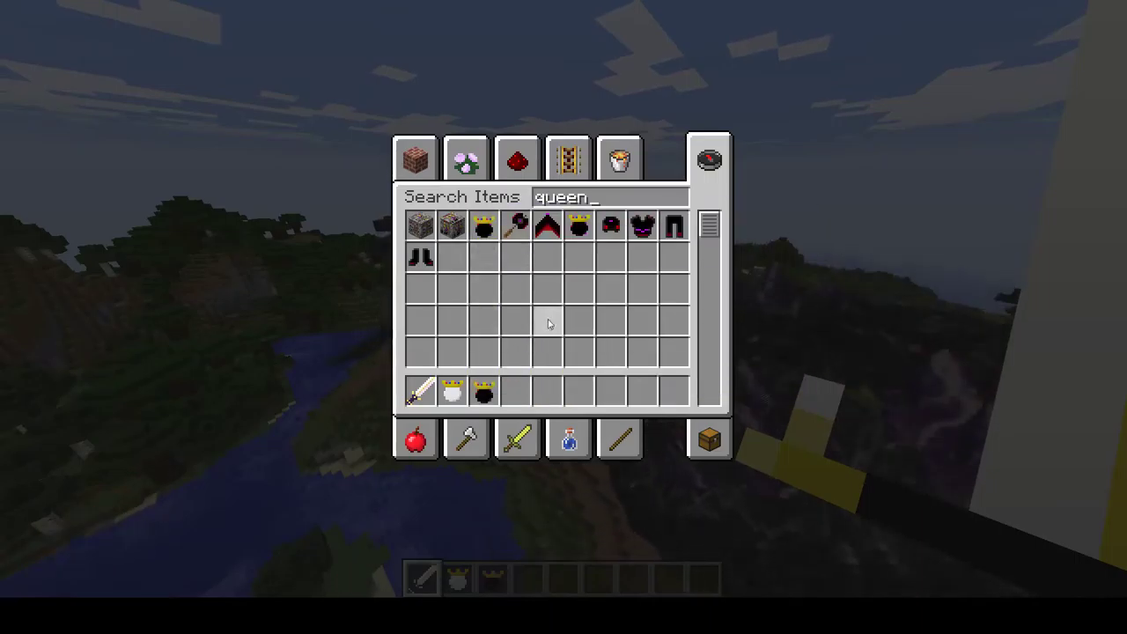
key(Escape)
Spawn The King on the ground, and spawn The Queen with The Queen Spawner Block.
key(2)
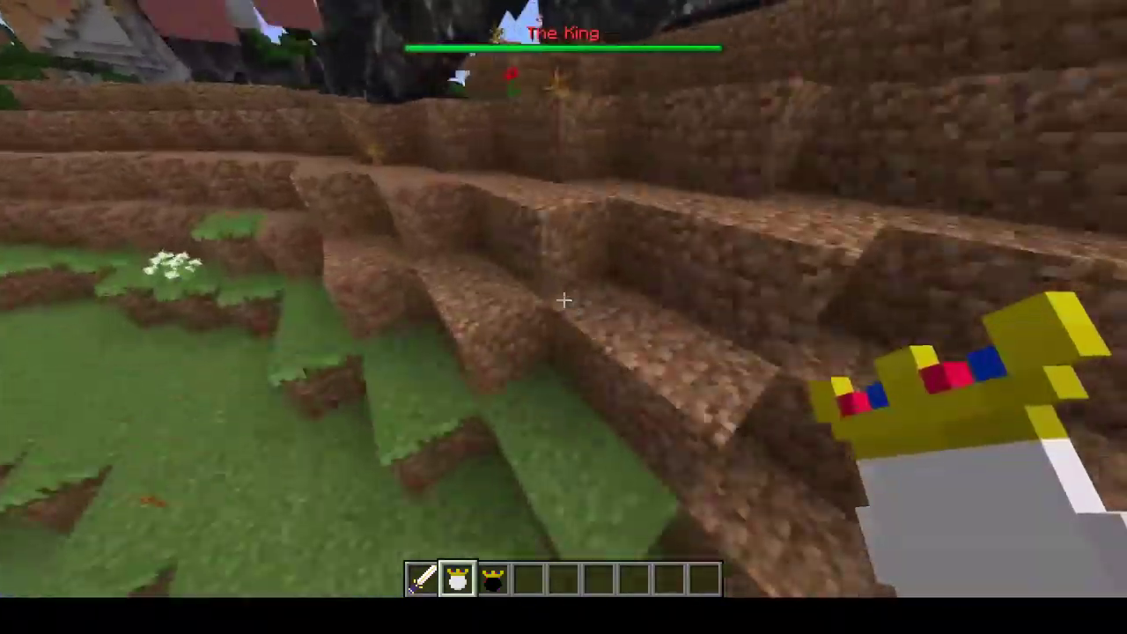
scroll(564, 300, down, 1)
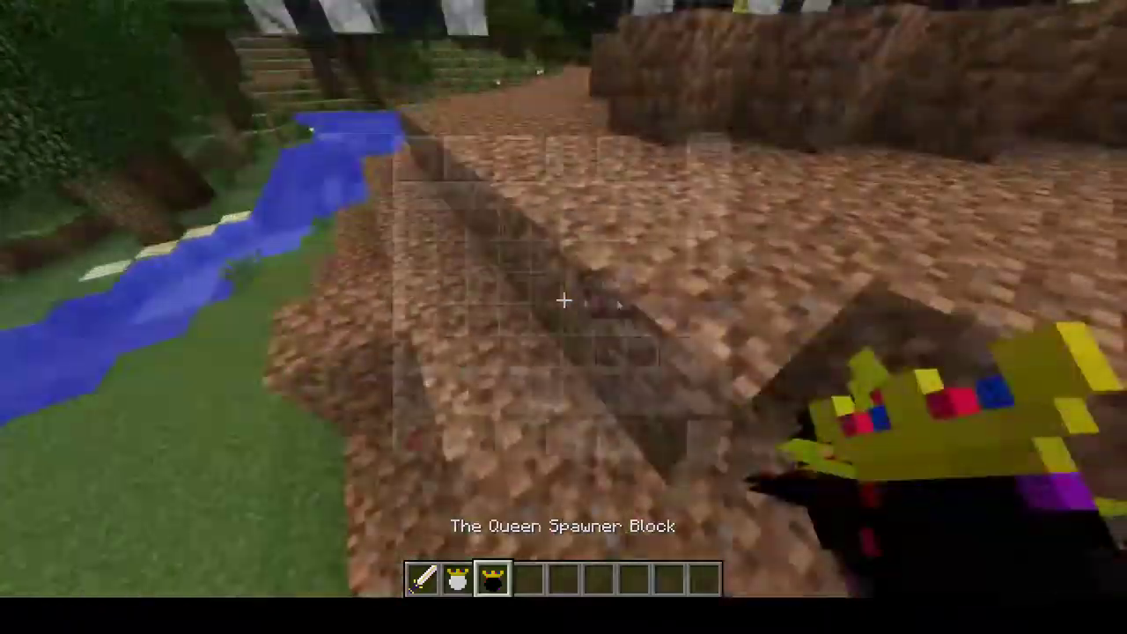
key(e)
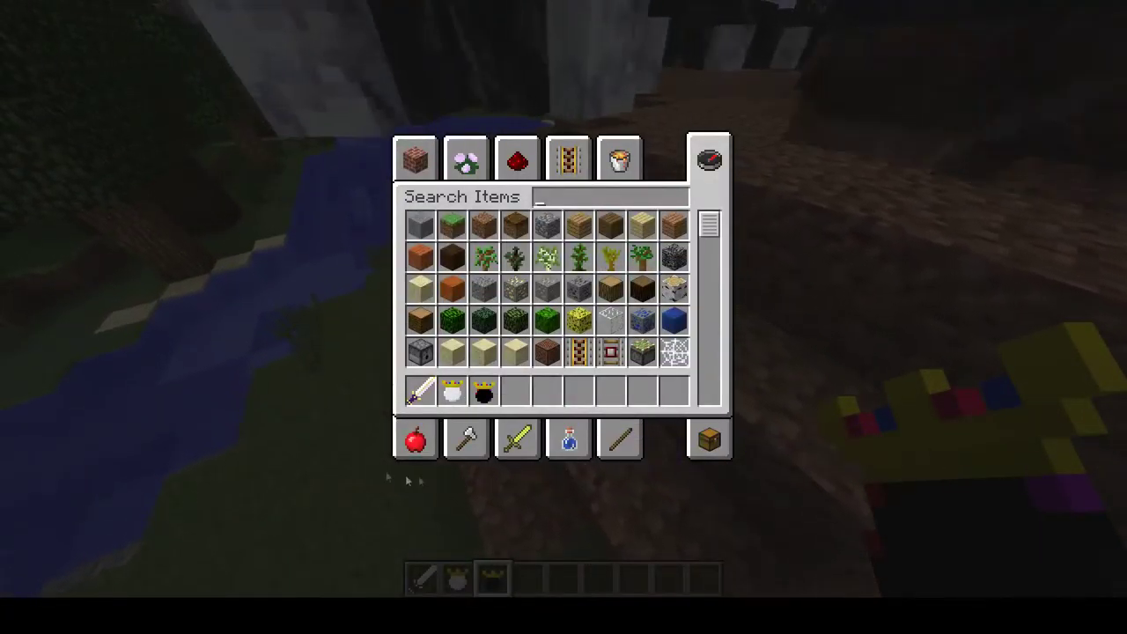
key(e)
right_click(563, 300)
right_click(563, 300)
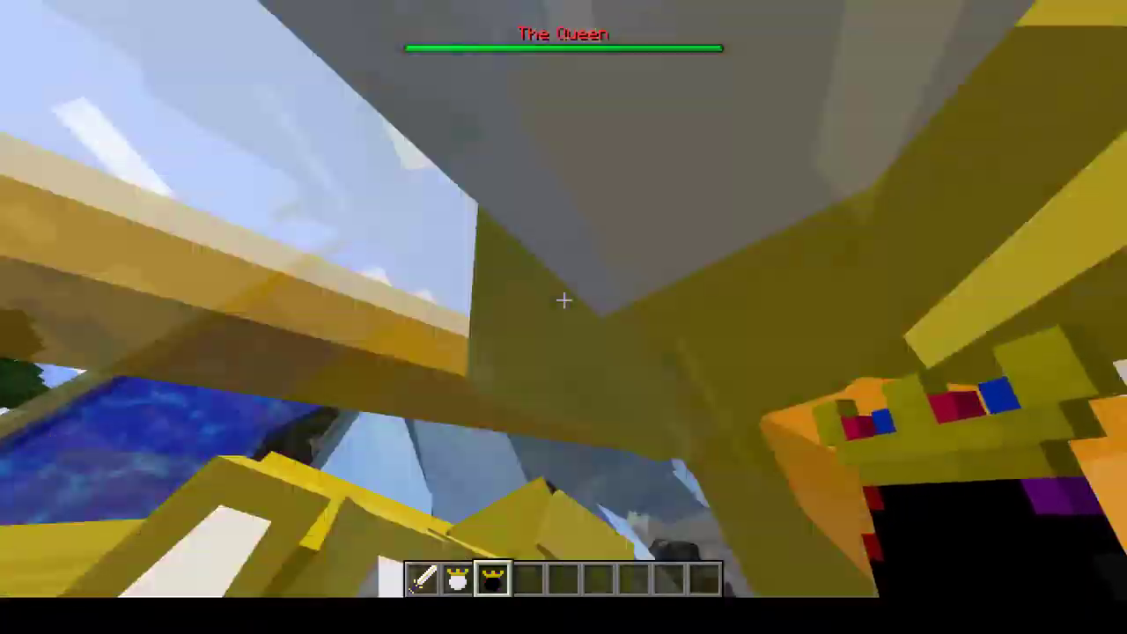
Use Spawn The King once more and reselect The Queen Spawner Block.
scroll(563, 301, up, 1)
right_click(563, 301)
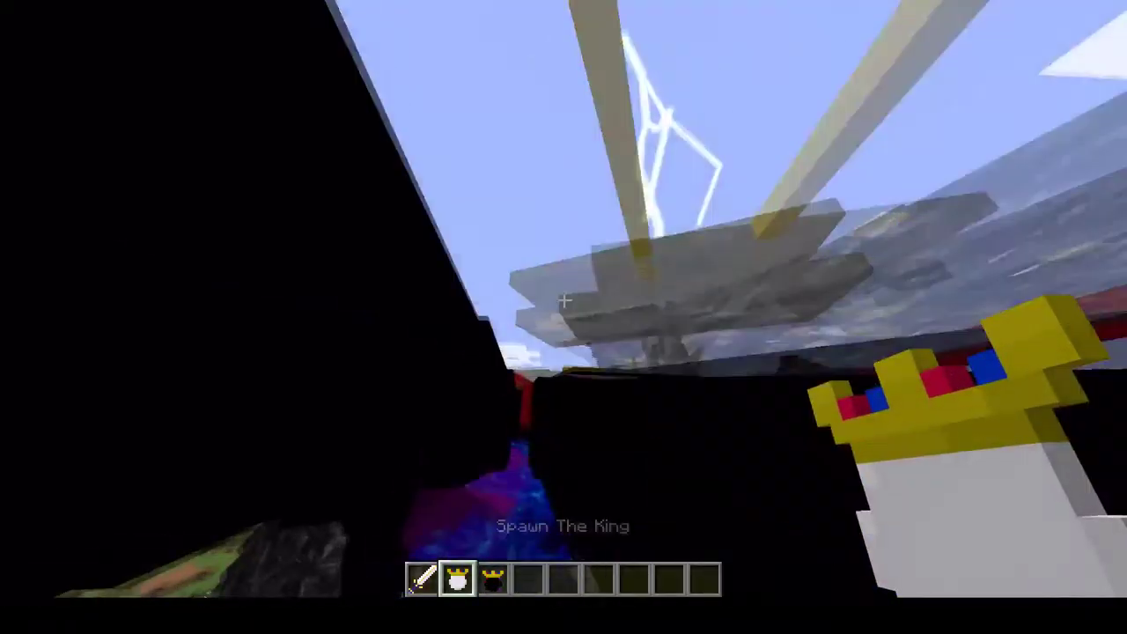
scroll(563, 300, down, 1)
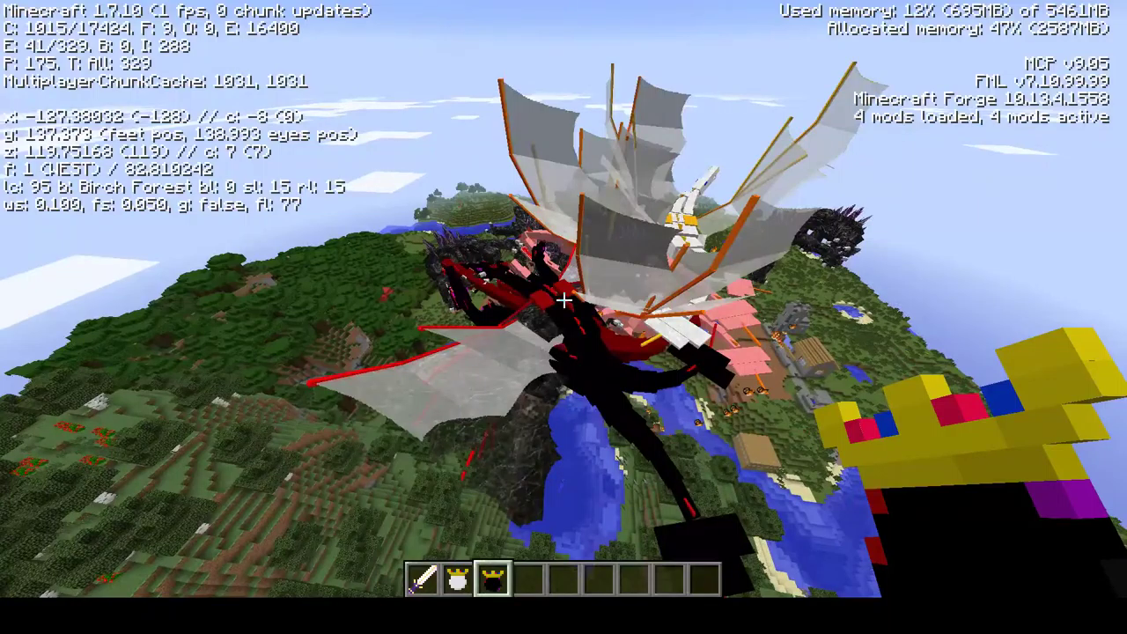
Remove both spawn items from the hotbar and attack with the Royal Guardian Sword.
key(e)
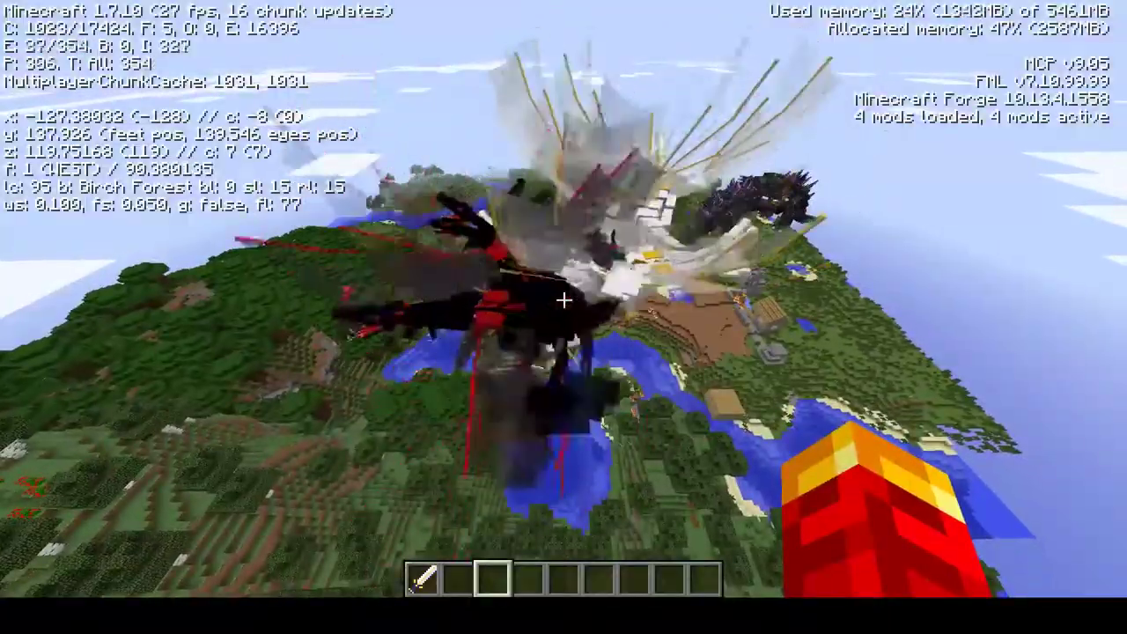
key(1)
key(3)
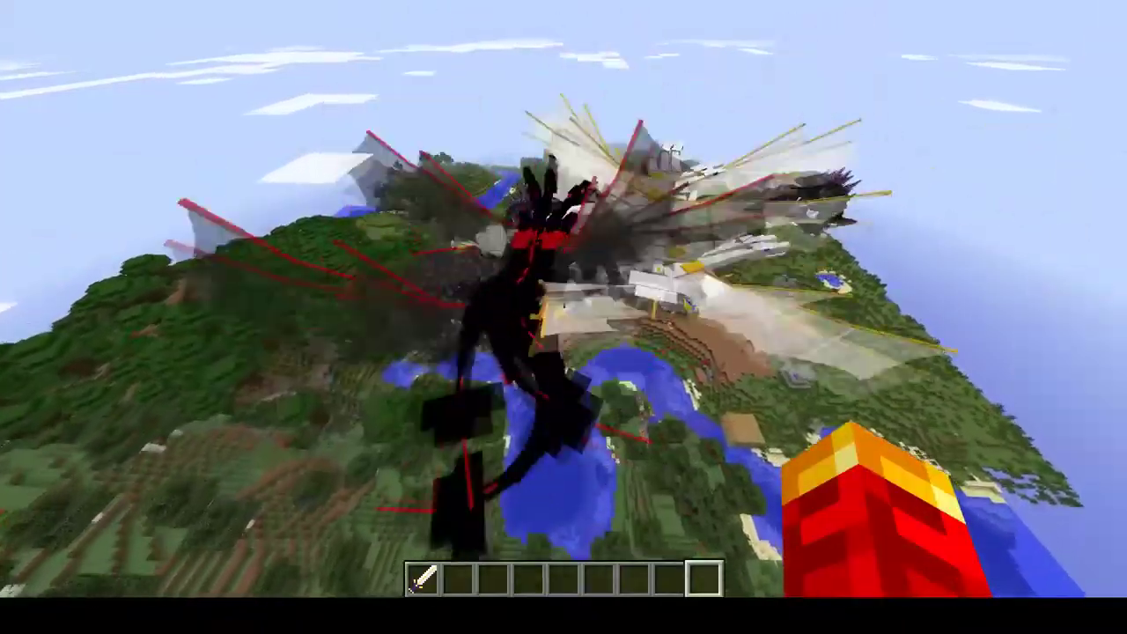
key(1)
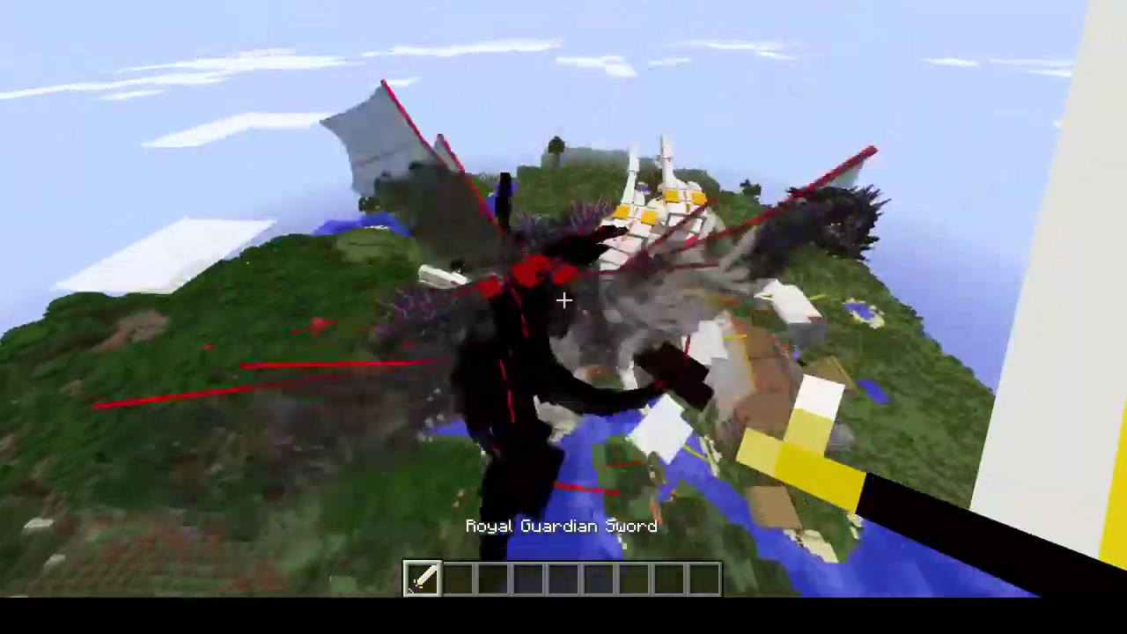
click(564, 301)
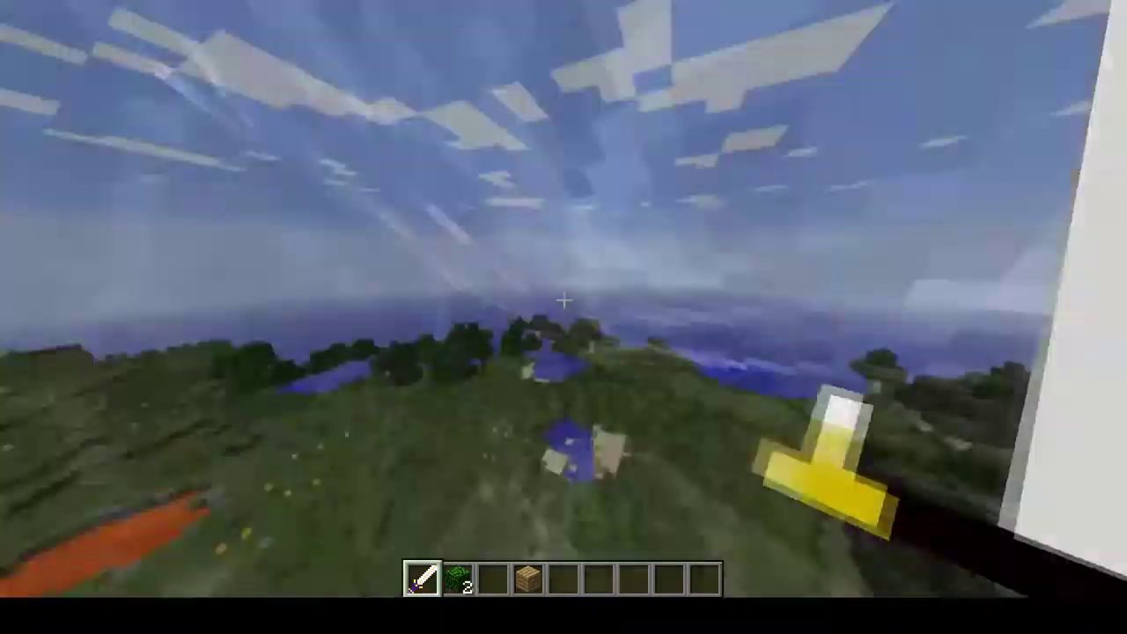
Switch the camera to the third-person view facing the player character.
key(F5)
key(F5)
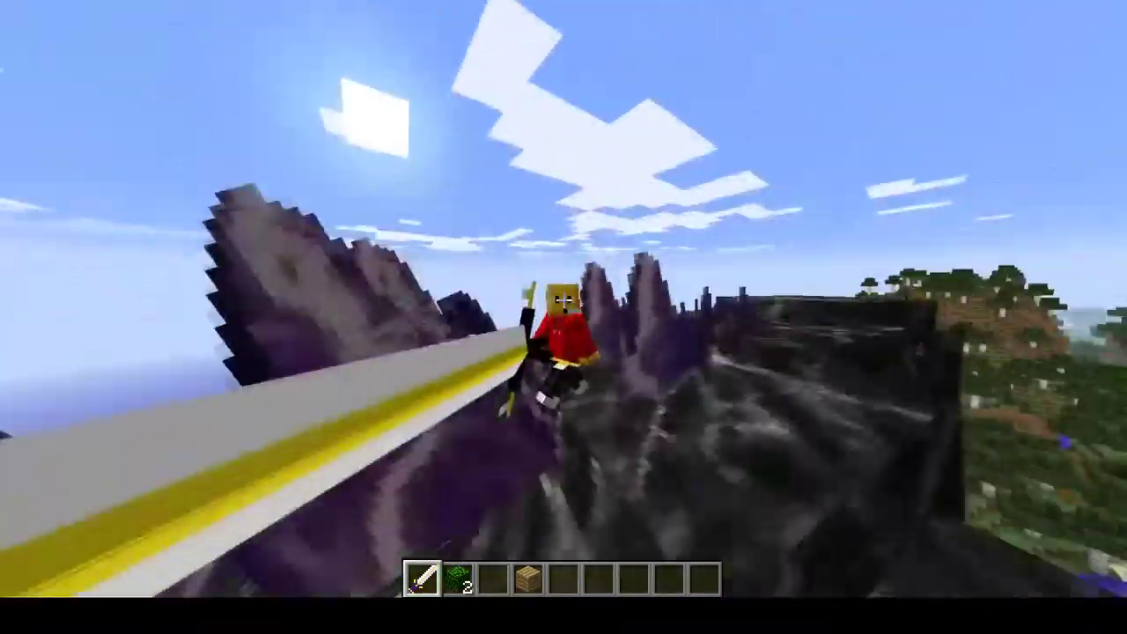